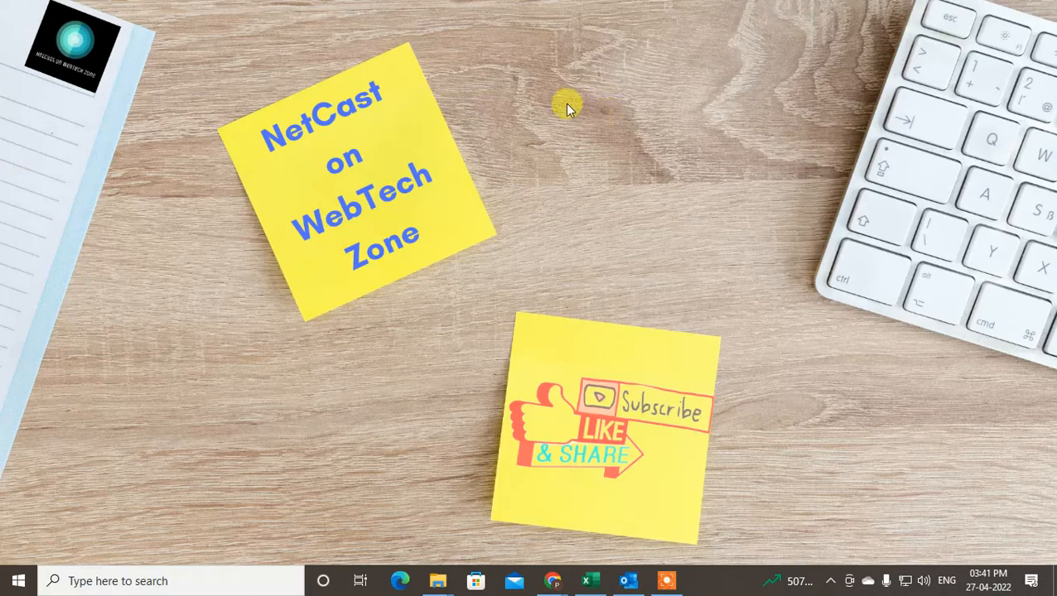
{"action": "right_click", "coordinate": [537, 94]}
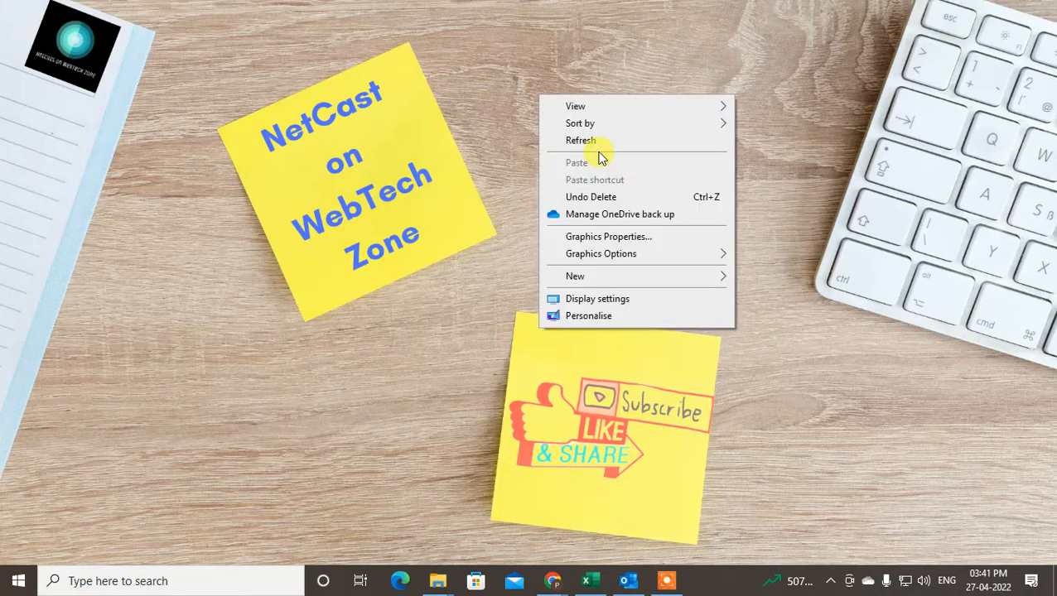
{"action": "left_click", "coordinate": [601, 141]}
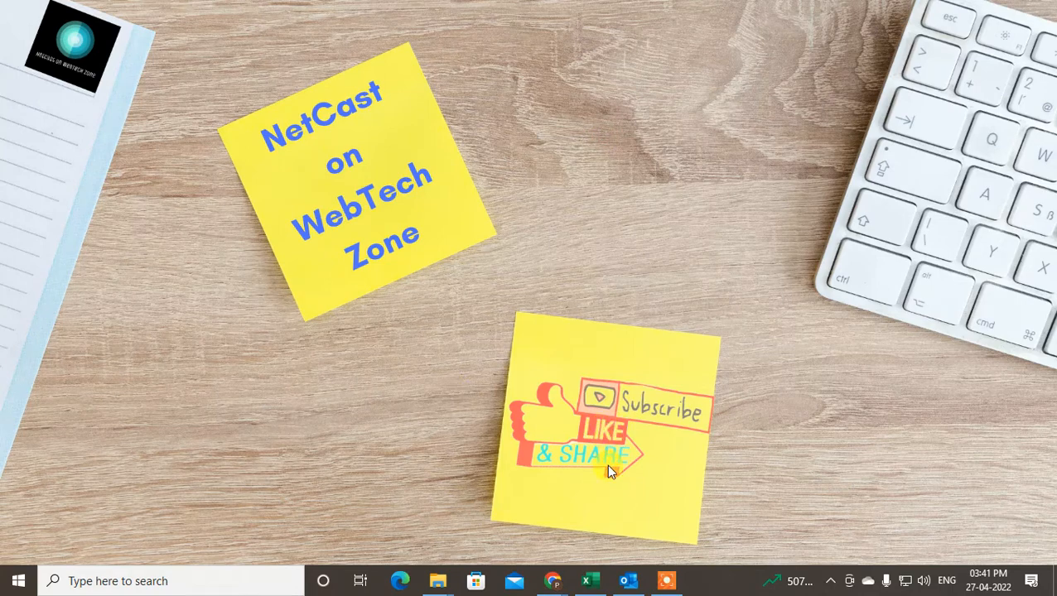
Switch to Outlook and open the manager for email rules and alerts.
{"action": "mouse_move", "coordinate": [629, 586]}
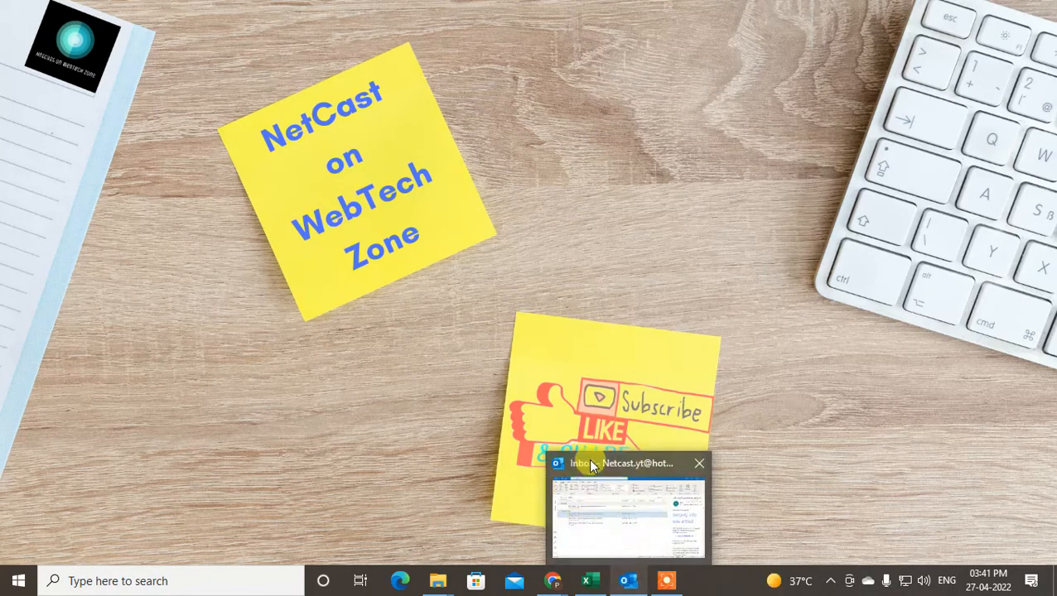
{"action": "left_click", "coordinate": [620, 516]}
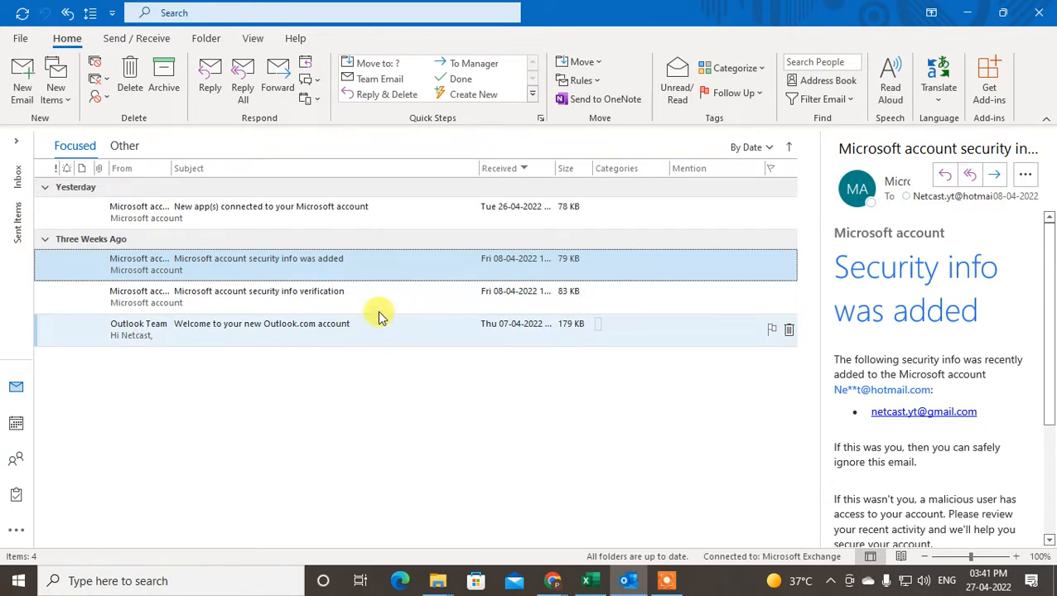
{"action": "left_click", "coordinate": [582, 83]}
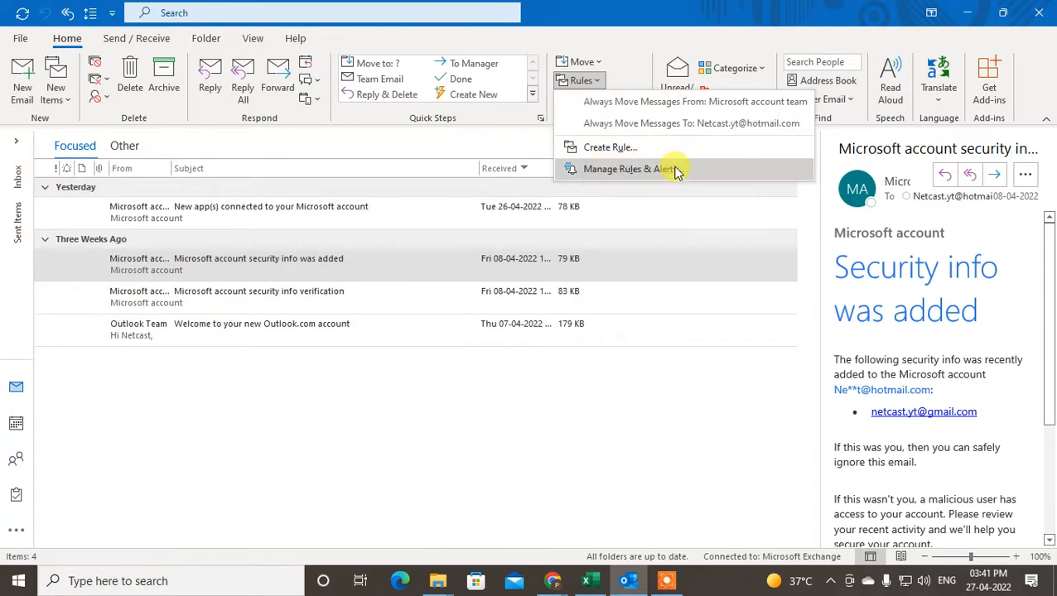
{"action": "left_click", "coordinate": [620, 169]}
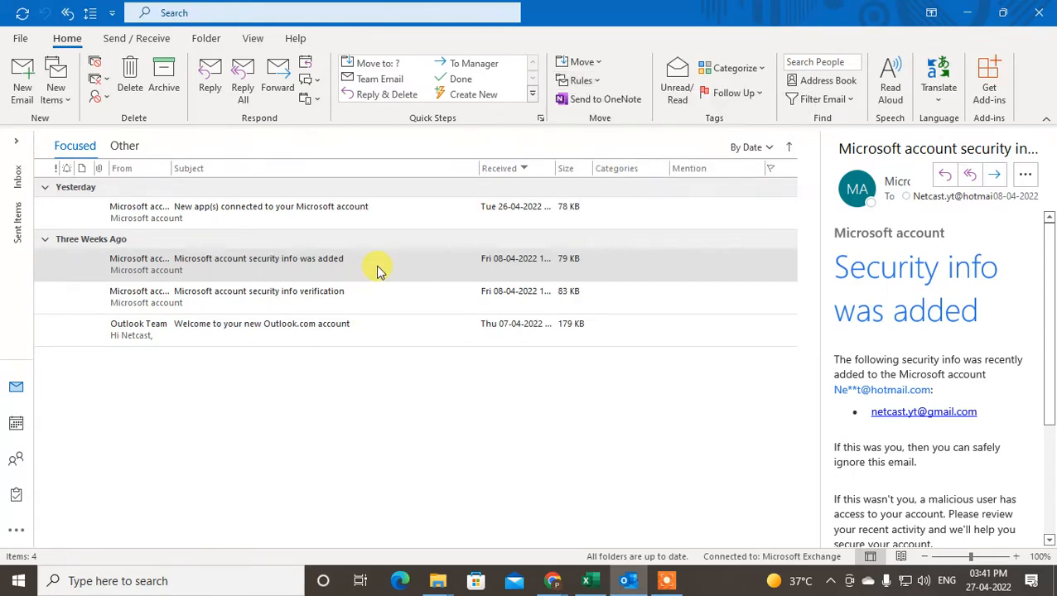
{"action": "left_click", "coordinate": [393, 212]}
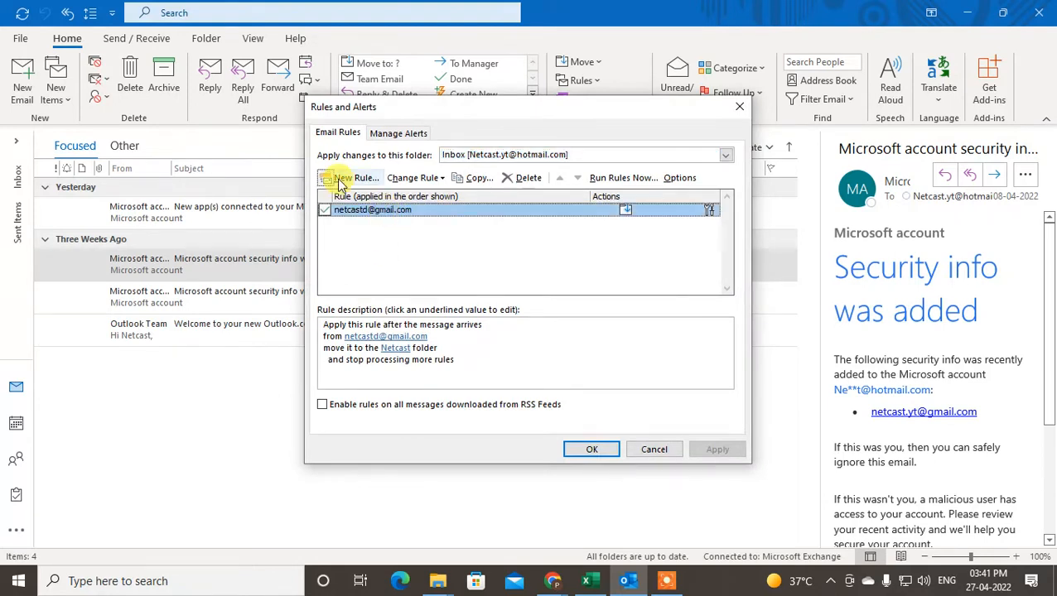
Delete the existing email rule that moves a sender's messages to the Netcast folder, confirming the deletion.
{"action": "left_click", "coordinate": [431, 178]}
{"action": "left_click", "coordinate": [338, 244]}
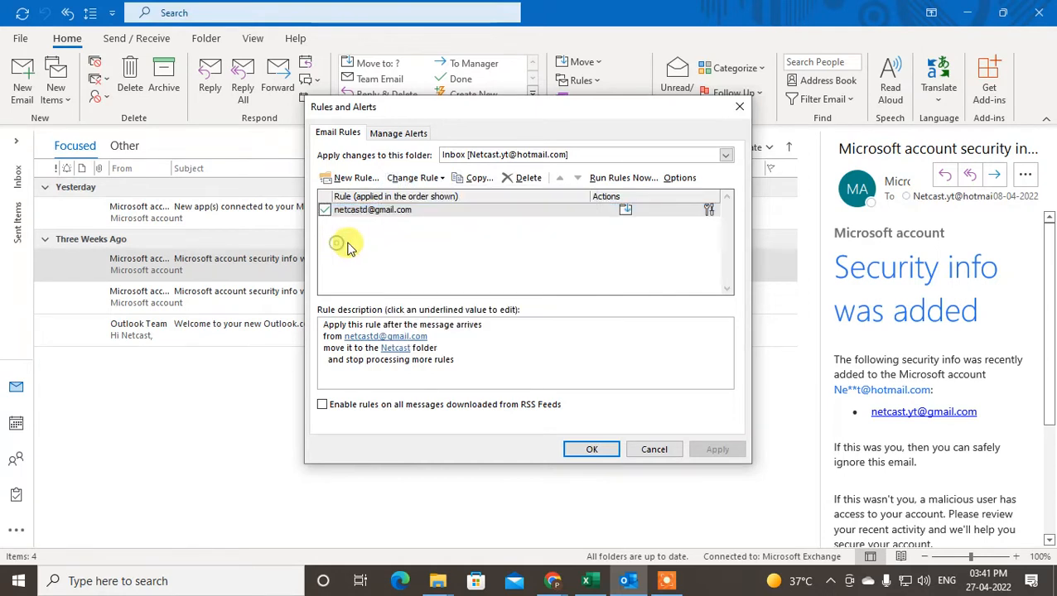
{"action": "left_click", "coordinate": [324, 210]}
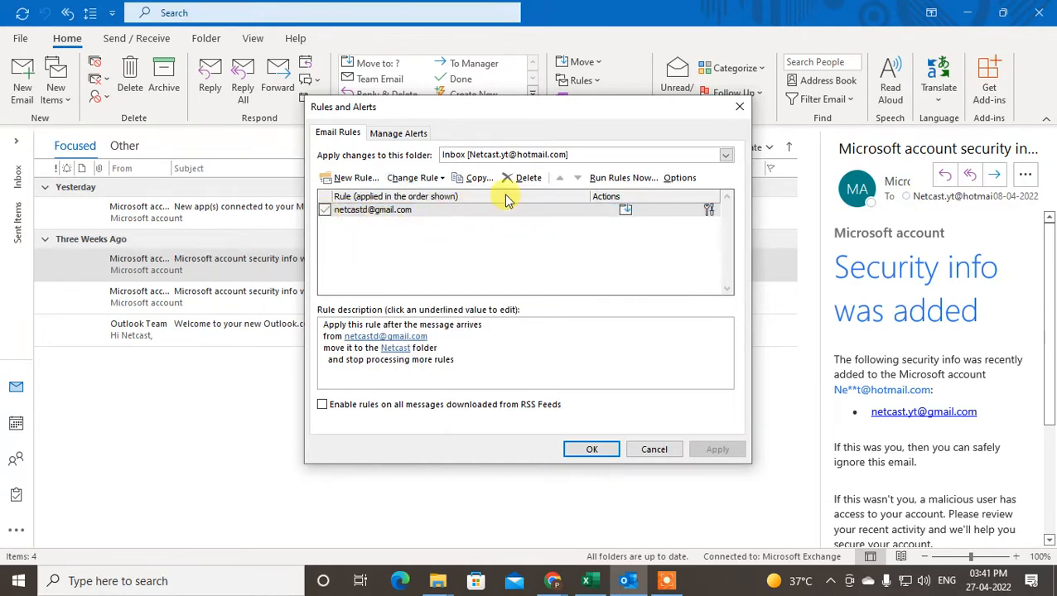
{"action": "left_click", "coordinate": [519, 178]}
{"action": "left_click", "coordinate": [504, 333]}
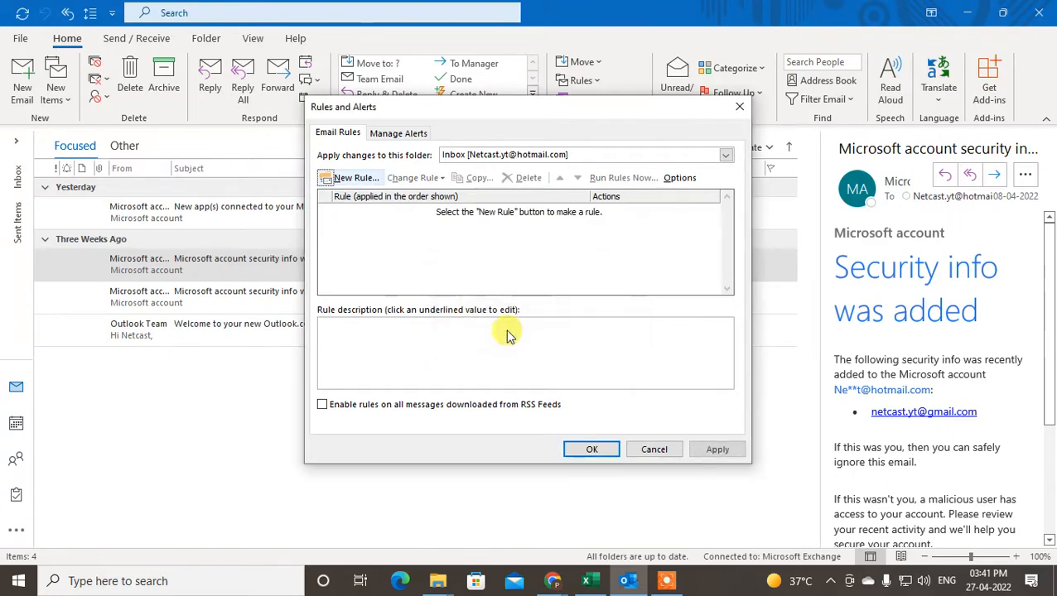
Start a new rule from the "Move messages from someone to a folder" template and proceed to its conditions.
{"action": "left_click_drag", "start_coordinate": [496, 103], "coordinate": [664, 73]}
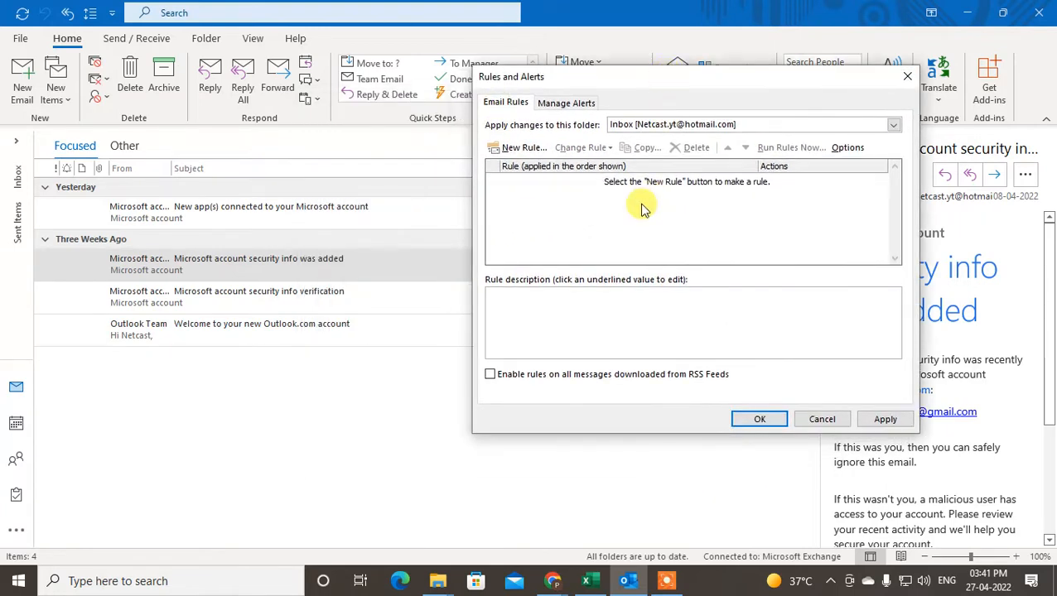
{"action": "left_click", "coordinate": [522, 148]}
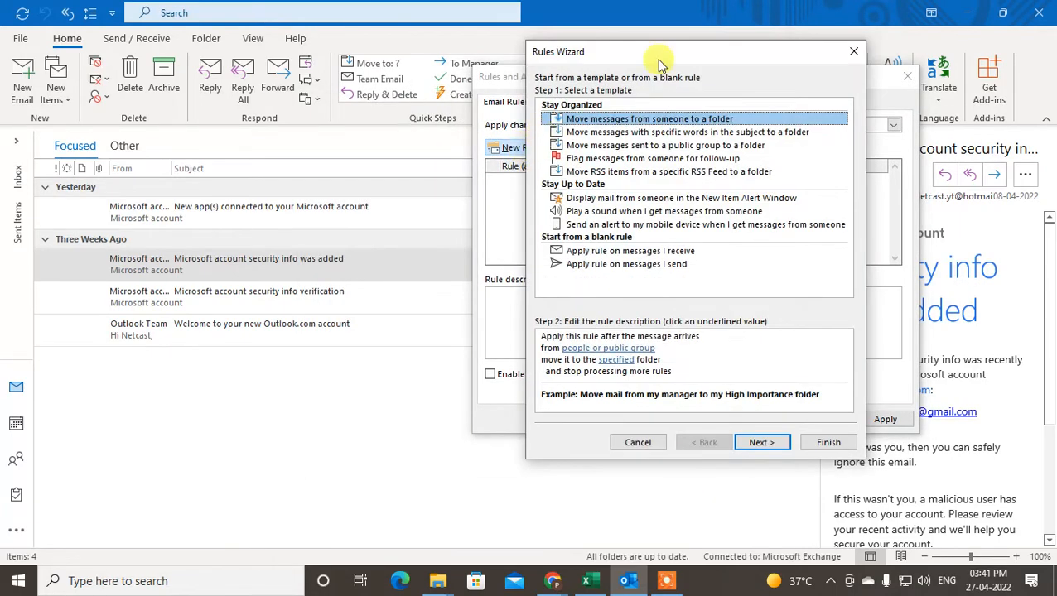
{"action": "left_click_drag", "start_coordinate": [599, 51], "coordinate": [455, 49]}
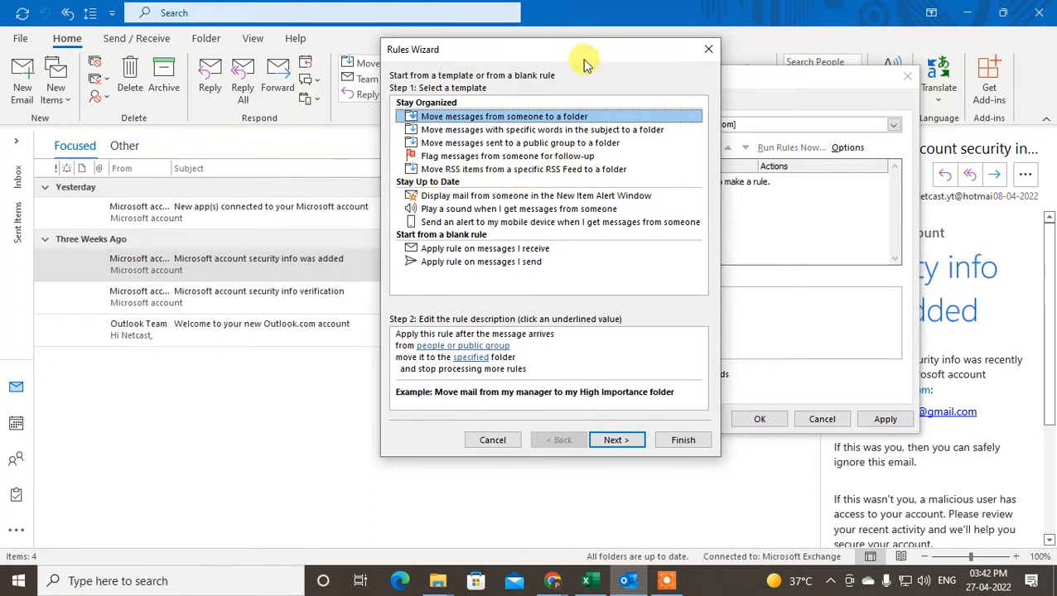
{"action": "mouse_move", "coordinate": [580, 63]}
{"action": "left_mouse_down"}
{"action": "mouse_move", "coordinate": [574, 48]}
{"action": "mouse_move", "coordinate": [606, 70]}
{"action": "mouse_move", "coordinate": [590, 74]}
{"action": "left_mouse_up"}
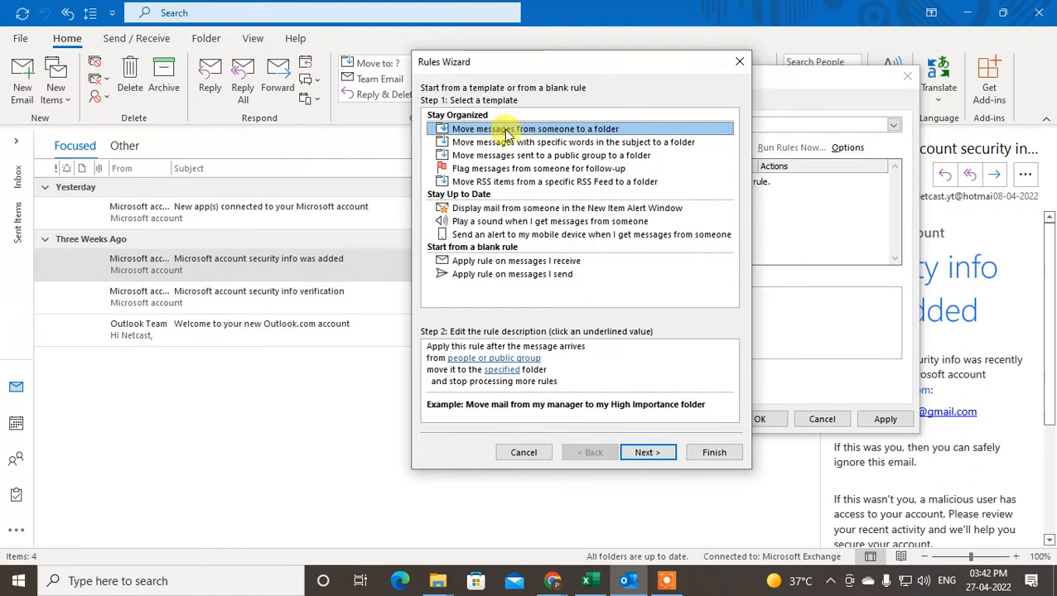
{"action": "left_click", "coordinate": [648, 453]}
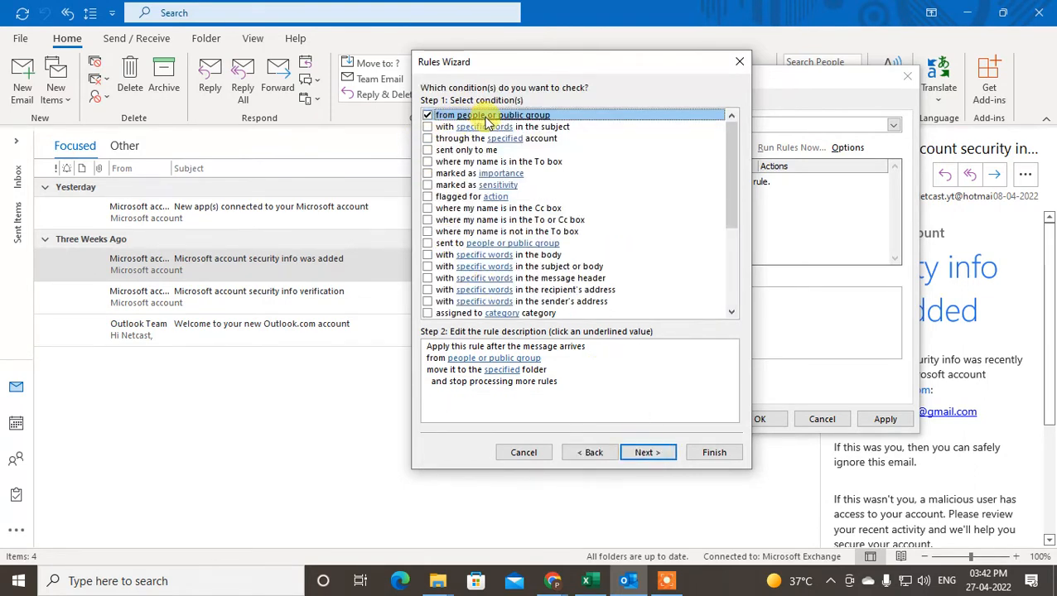
Open the rule's sender selection and browse the Offline Global Address List, ending on the Contacts address book.
{"action": "left_click", "coordinate": [478, 357]}
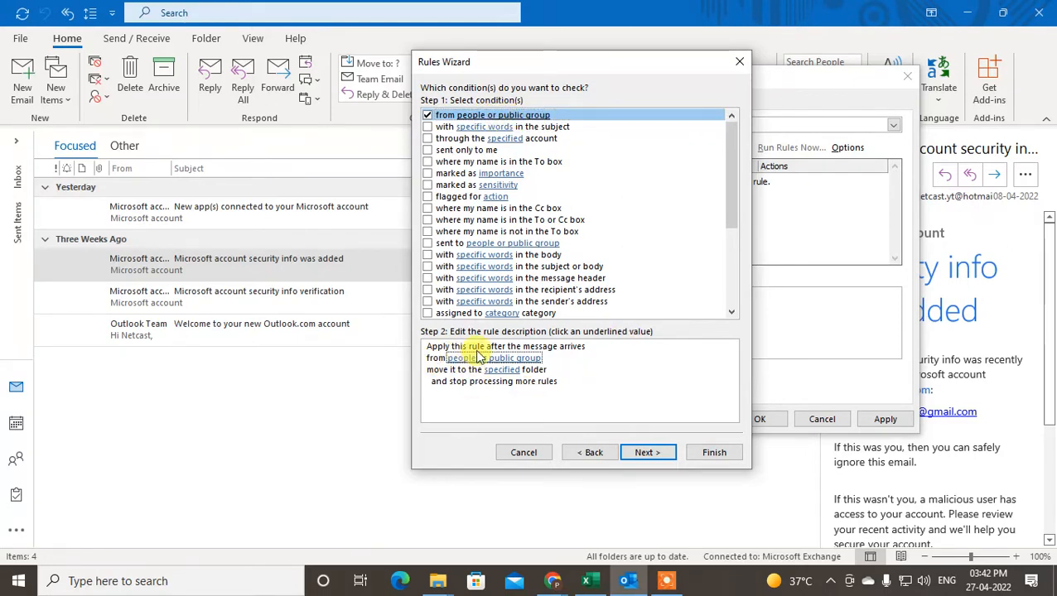
{"action": "left_click", "coordinate": [512, 358]}
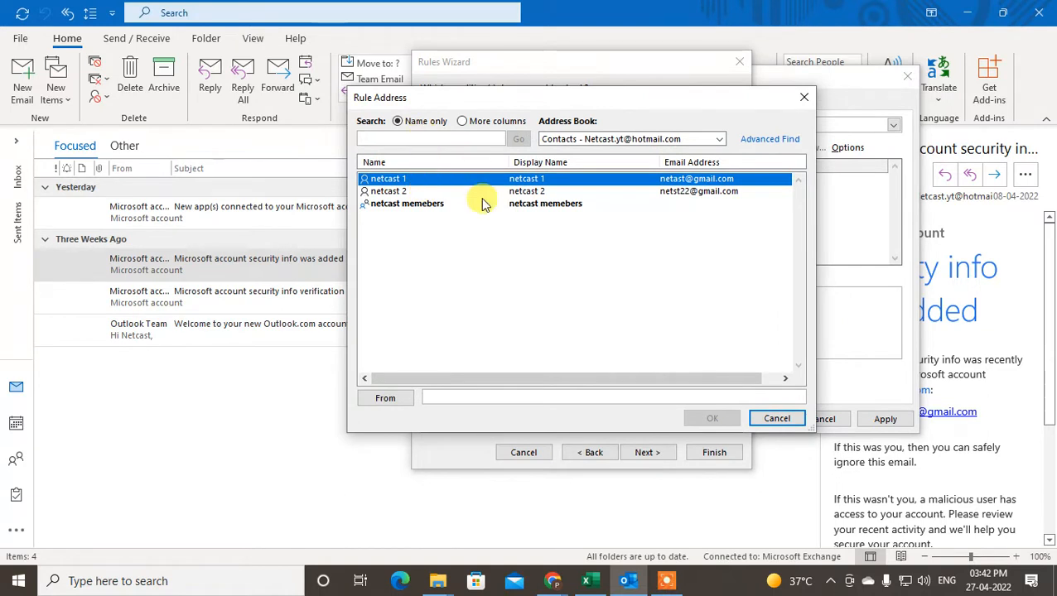
{"action": "left_click", "coordinate": [472, 191]}
{"action": "left_click", "coordinate": [573, 139]}
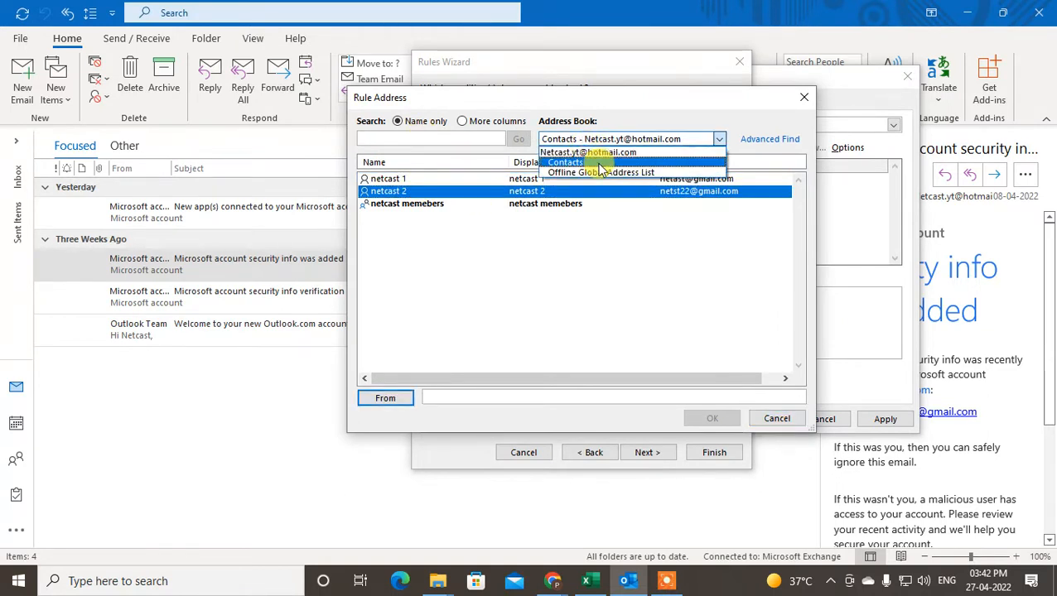
{"action": "left_click", "coordinate": [593, 172]}
{"action": "left_click", "coordinate": [590, 140]}
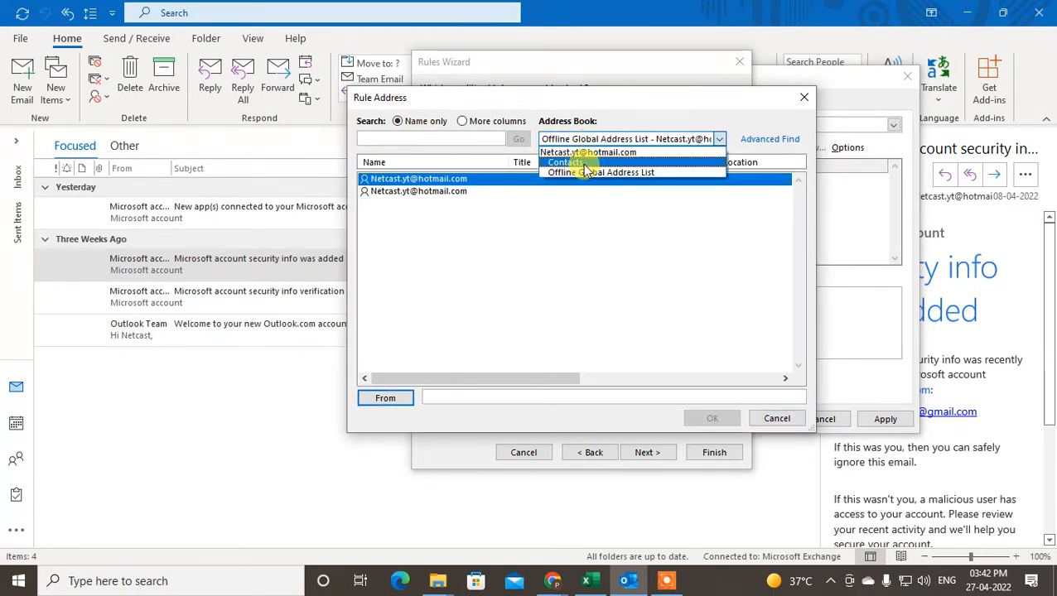
{"action": "left_click", "coordinate": [572, 162]}
{"action": "left_click", "coordinate": [590, 139]}
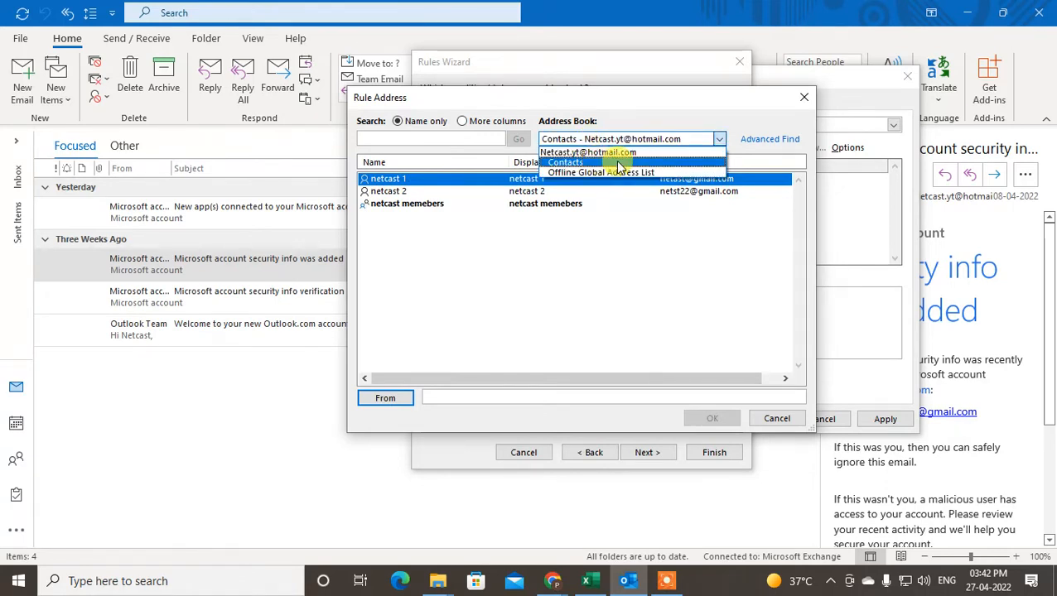
{"action": "left_click", "coordinate": [573, 163]}
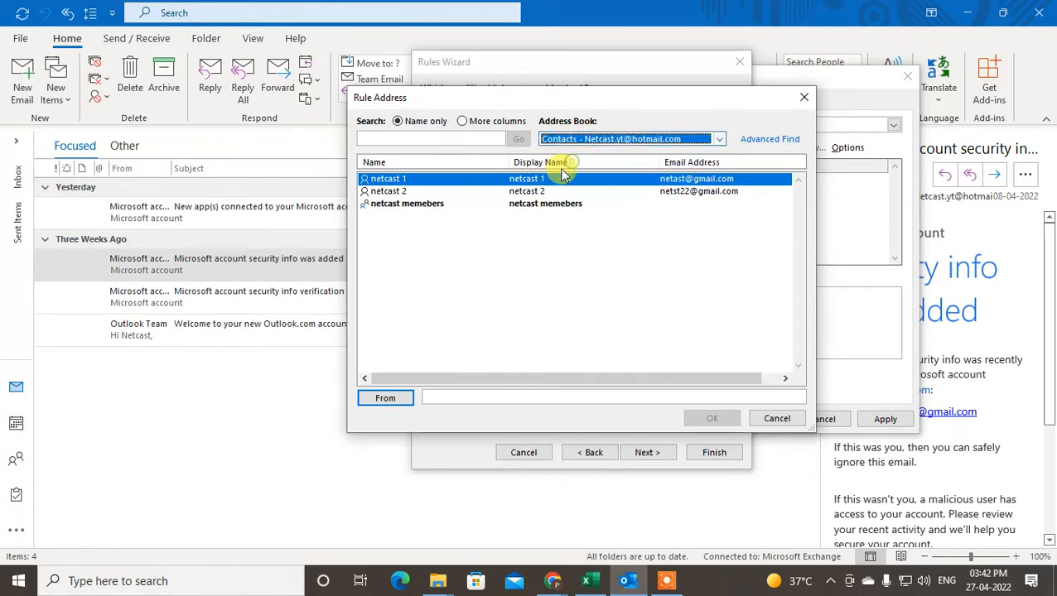
Enter the sender's e-mail address as the rule's From address and accept it.
{"action": "double_click", "coordinate": [461, 191]}
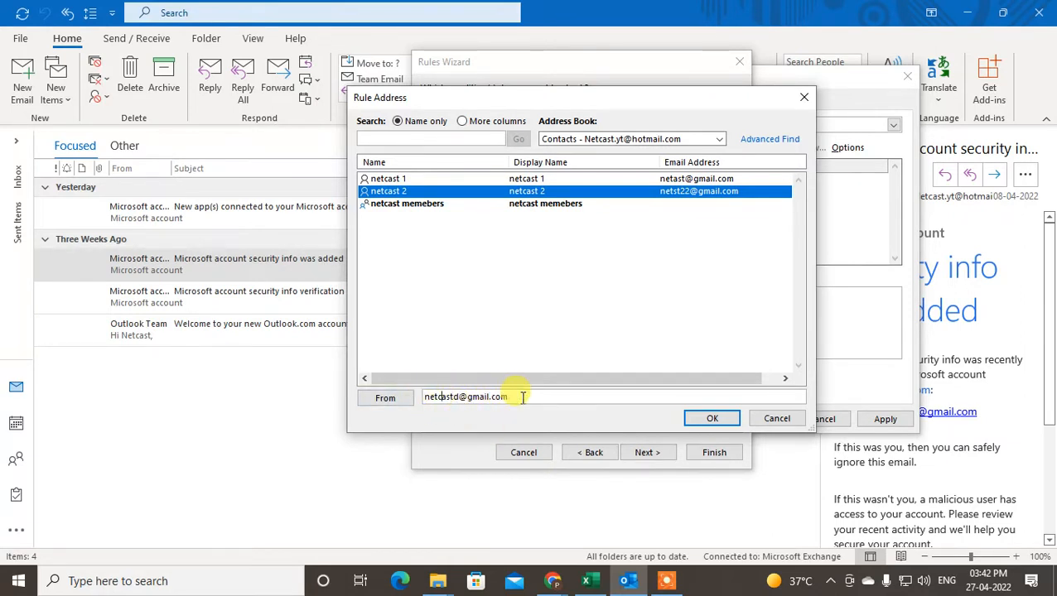
{"action": "left_click_drag", "start_coordinate": [504, 397], "coordinate": [376, 397]}
{"action": "left_click", "coordinate": [711, 421]}
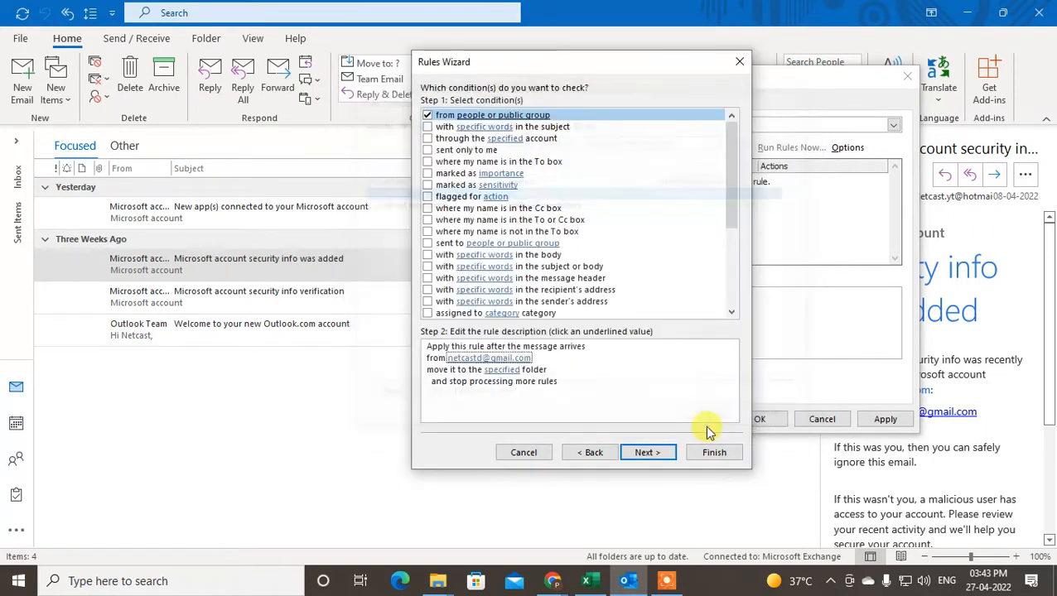
From the rule's destination folder choice, create a mail folder named "netcast 2" directly under the mailbox root.
{"action": "left_click", "coordinate": [510, 371]}
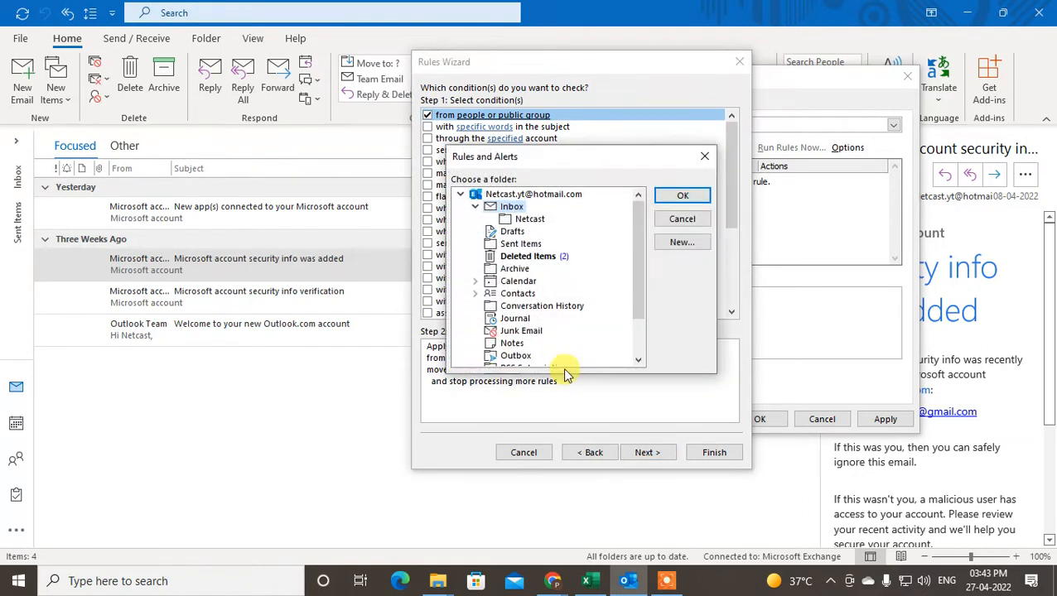
{"action": "left_click_drag", "start_coordinate": [638, 221], "coordinate": [629, 193]}
{"action": "left_click", "coordinate": [529, 219]}
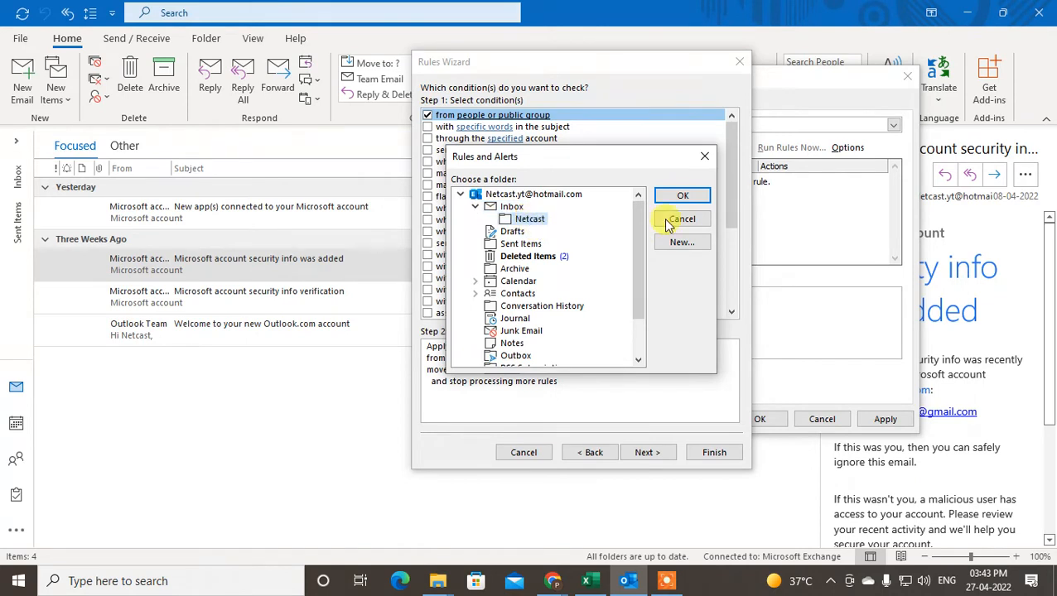
{"action": "left_click", "coordinate": [680, 243]}
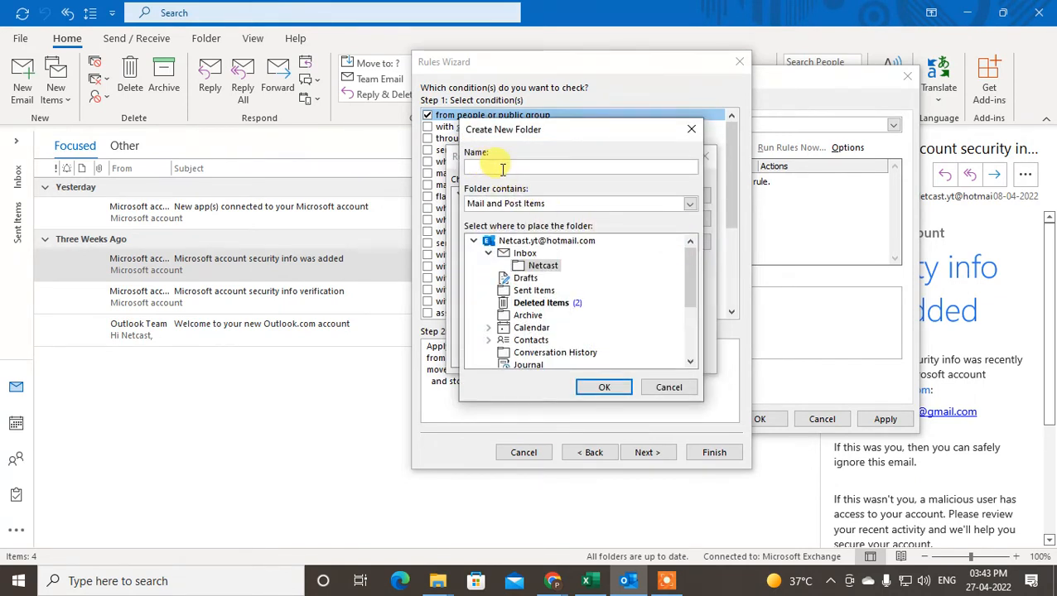
{"action": "left_click", "coordinate": [528, 316]}
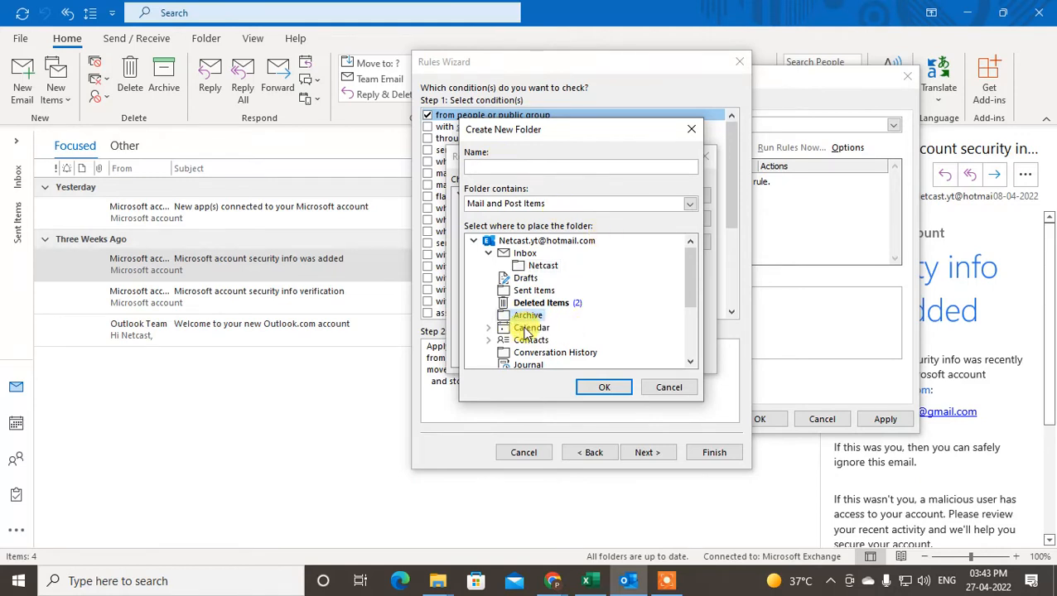
{"action": "left_click", "coordinate": [533, 291]}
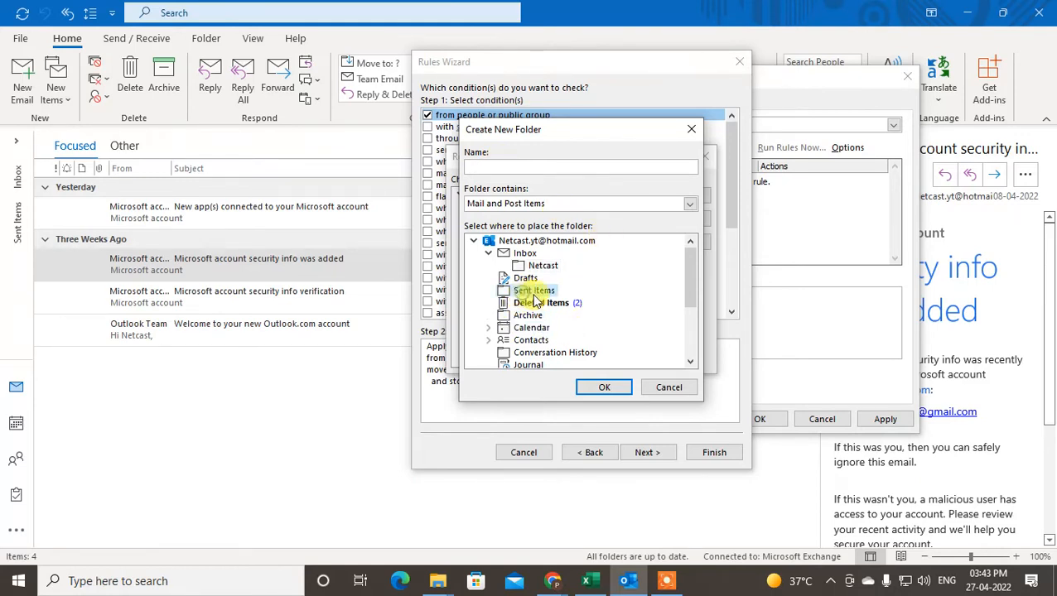
{"action": "left_click", "coordinate": [525, 241]}
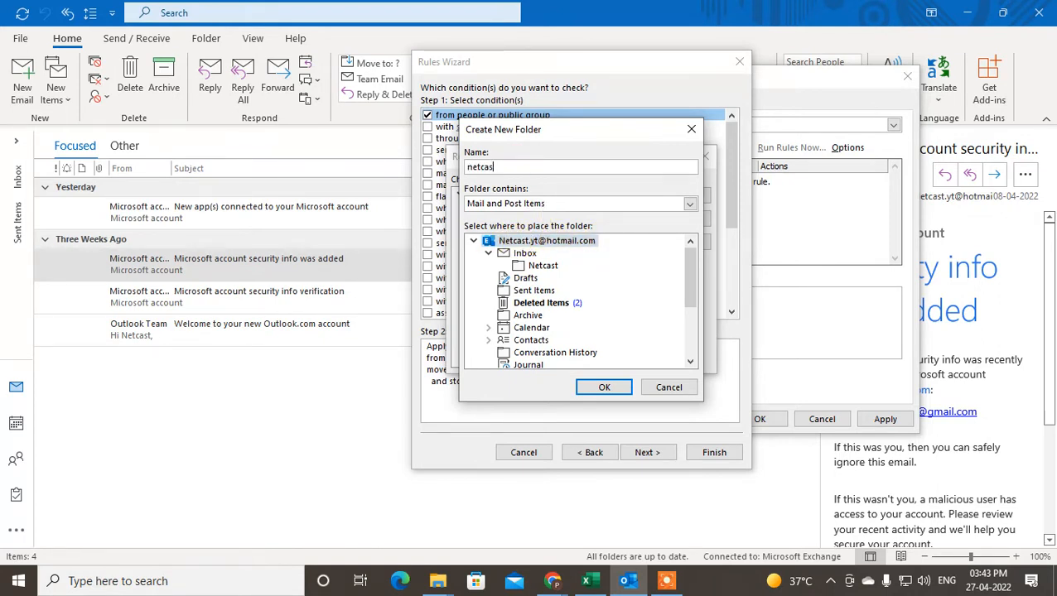
{"action": "left_click", "coordinate": [604, 387]}
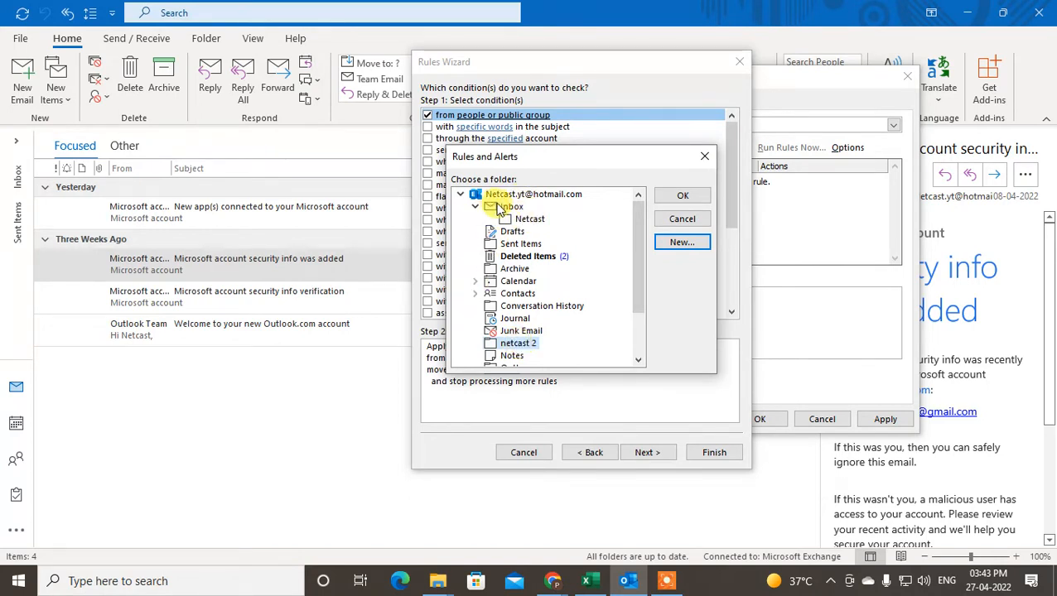
Choose the netcast 2 folder as the destination for the rule's messages.
{"action": "left_click", "coordinate": [512, 208]}
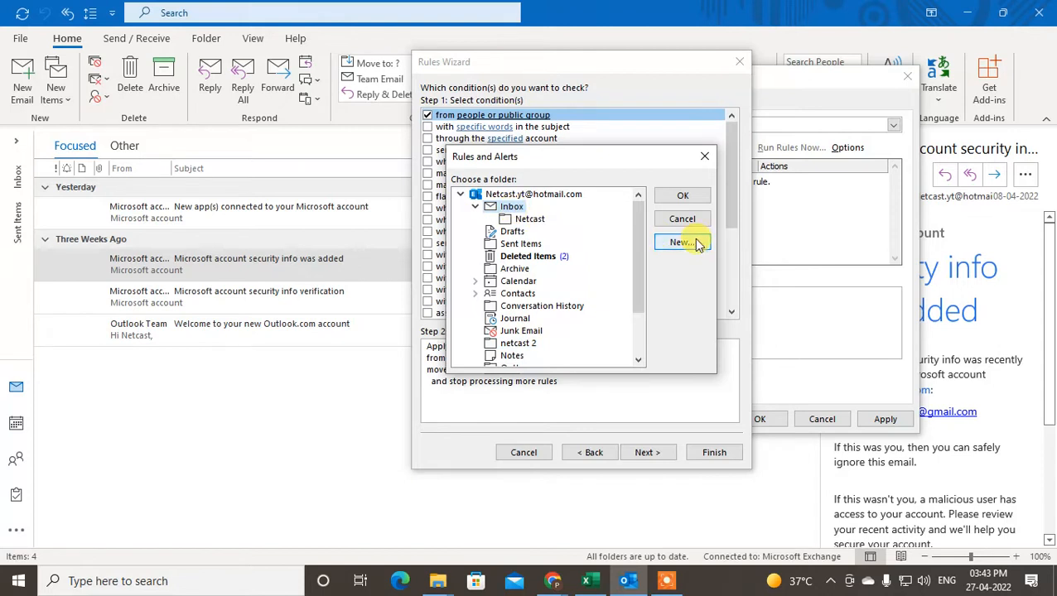
{"action": "left_click", "coordinate": [518, 343]}
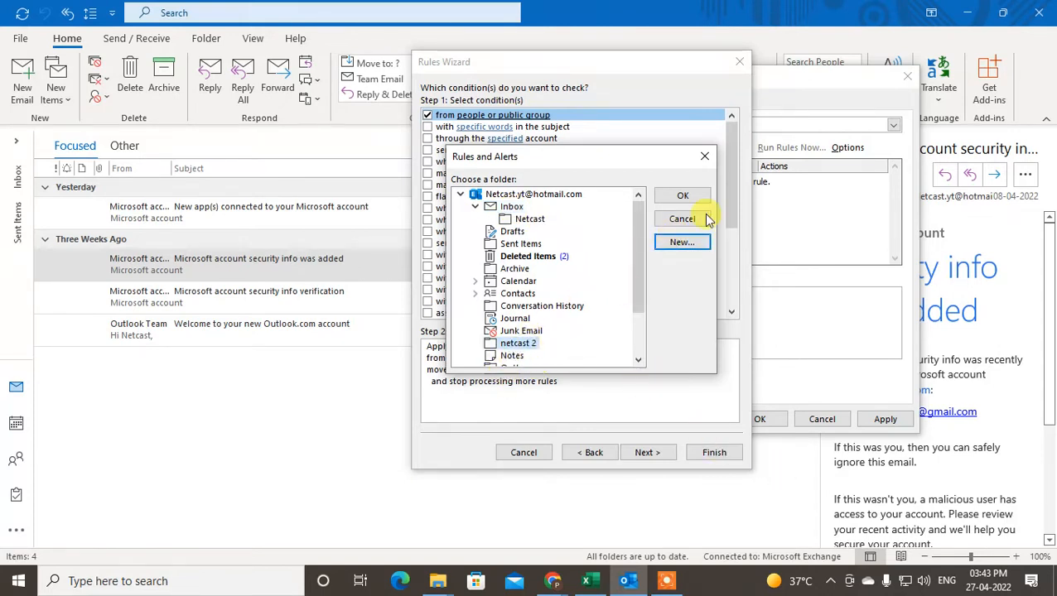
{"action": "left_click", "coordinate": [684, 201]}
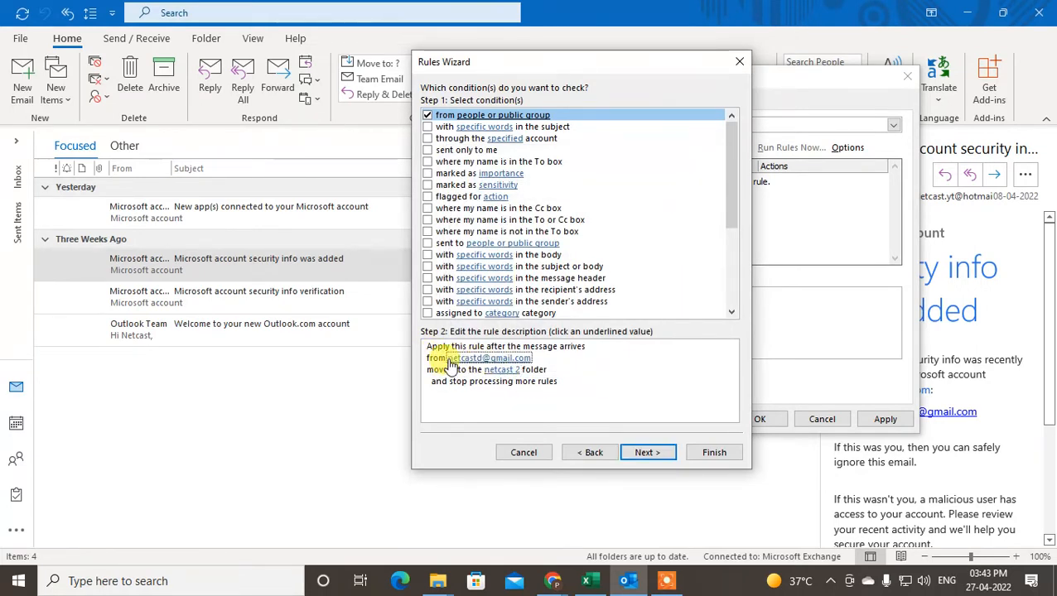
Accept the rule's sender condition and review the list of available actions for the message.
{"action": "left_click", "coordinate": [647, 452]}
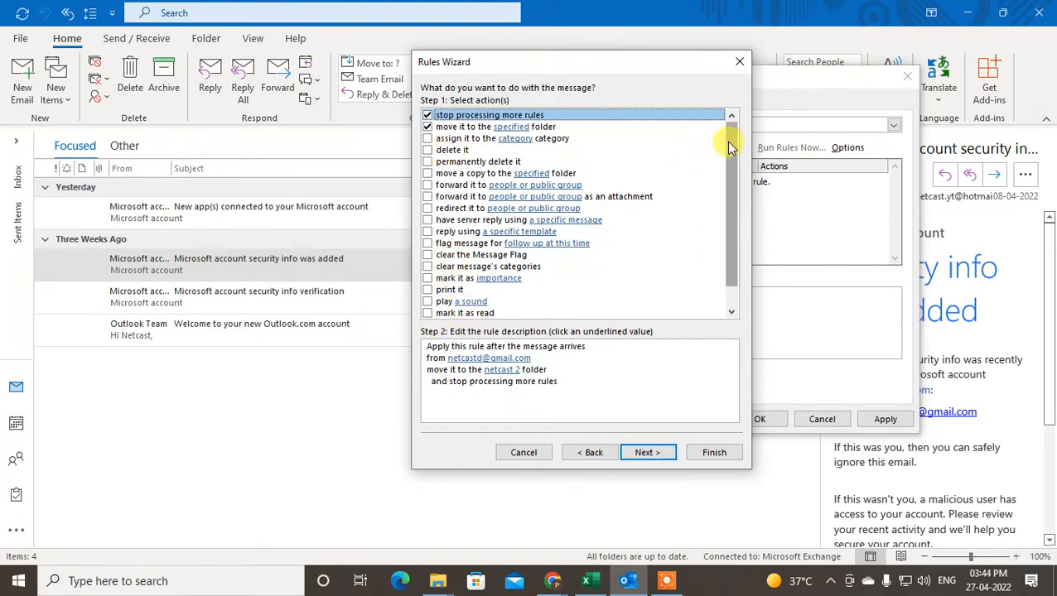
{"action": "left_click_drag", "start_coordinate": [730, 146], "coordinate": [732, 167]}
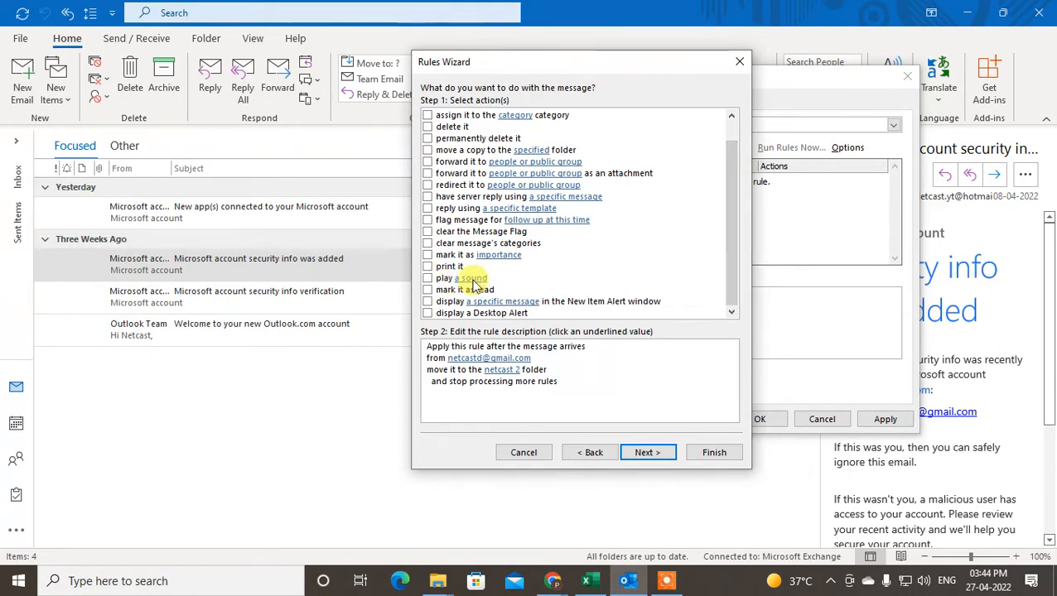
{"action": "left_click", "coordinate": [476, 406]}
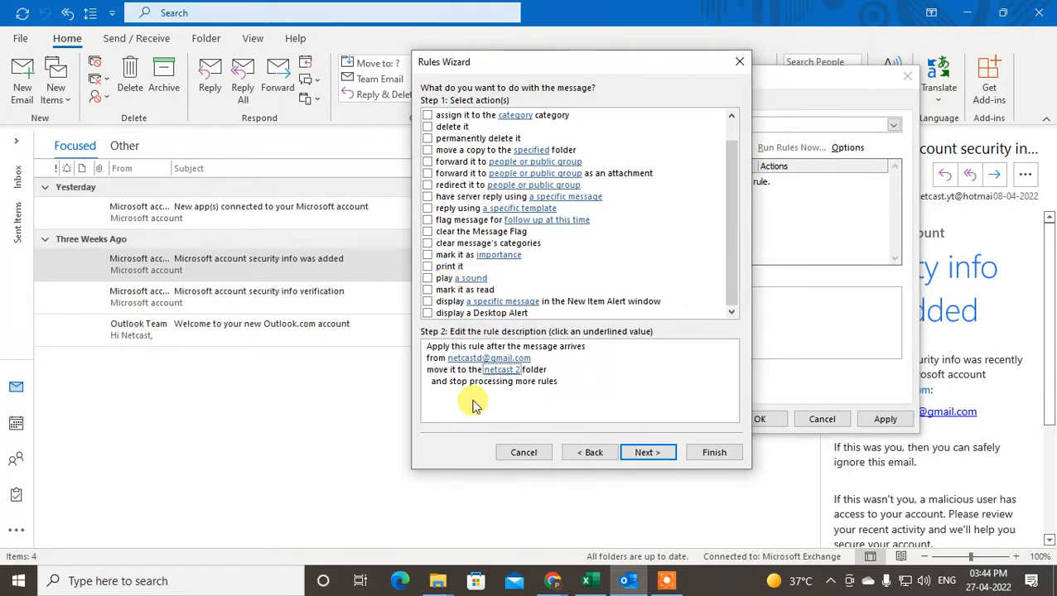
{"action": "scroll", "coordinate": [522, 273], "scroll_direction": "up", "scroll_amount": 1}
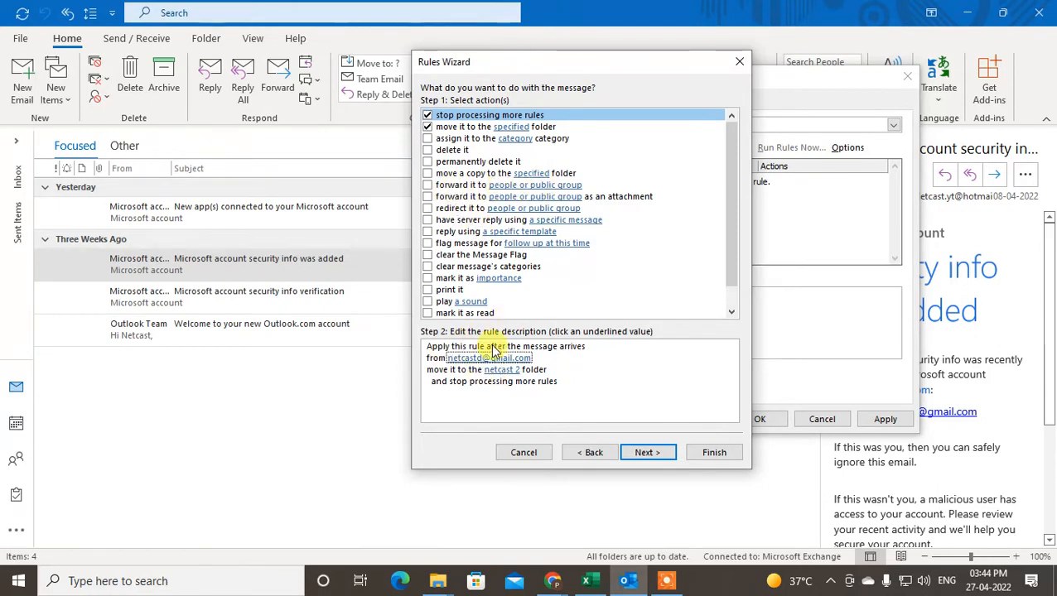
{"action": "scroll", "coordinate": [468, 170], "scroll_direction": "down", "scroll_amount": 1}
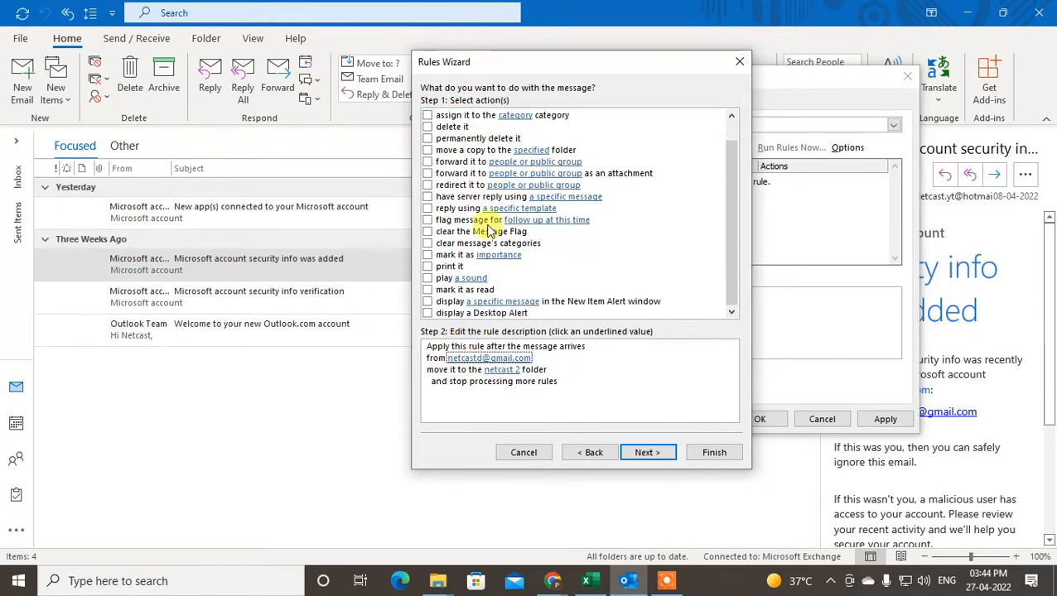
{"action": "scroll", "coordinate": [497, 257], "scroll_direction": "up", "scroll_amount": 1}
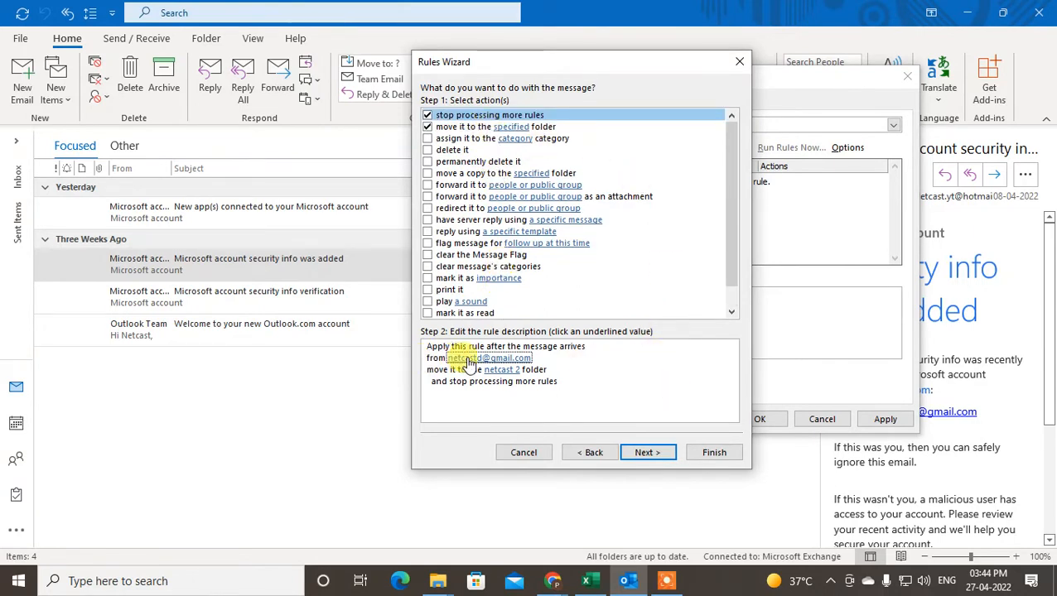
Accept the rule's actions, review the available exceptions and continue without selecting any.
{"action": "left_click", "coordinate": [645, 454]}
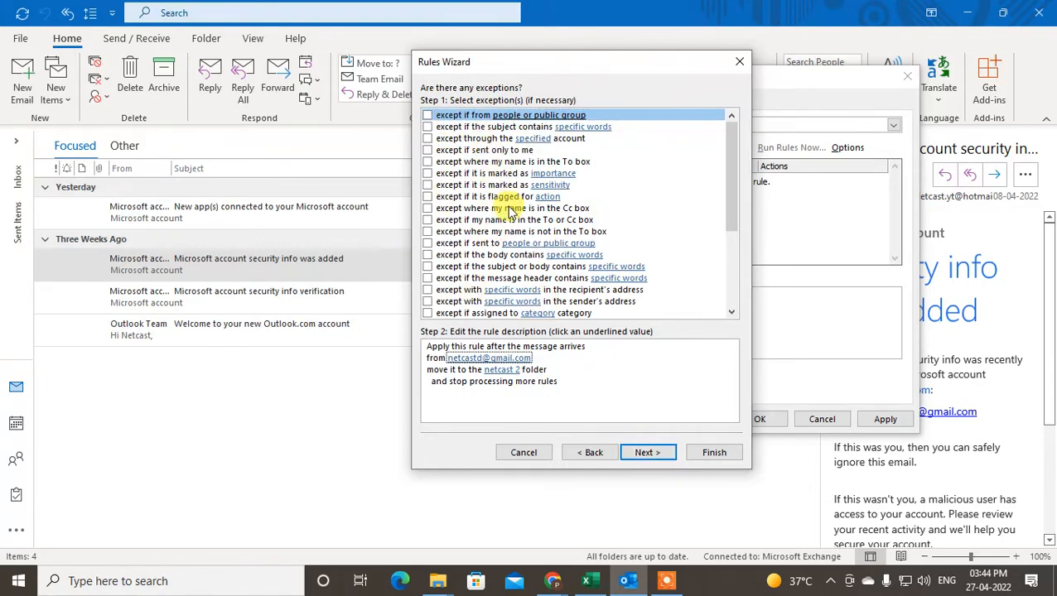
{"action": "scroll", "coordinate": [463, 228], "scroll_direction": "down", "scroll_amount": 2}
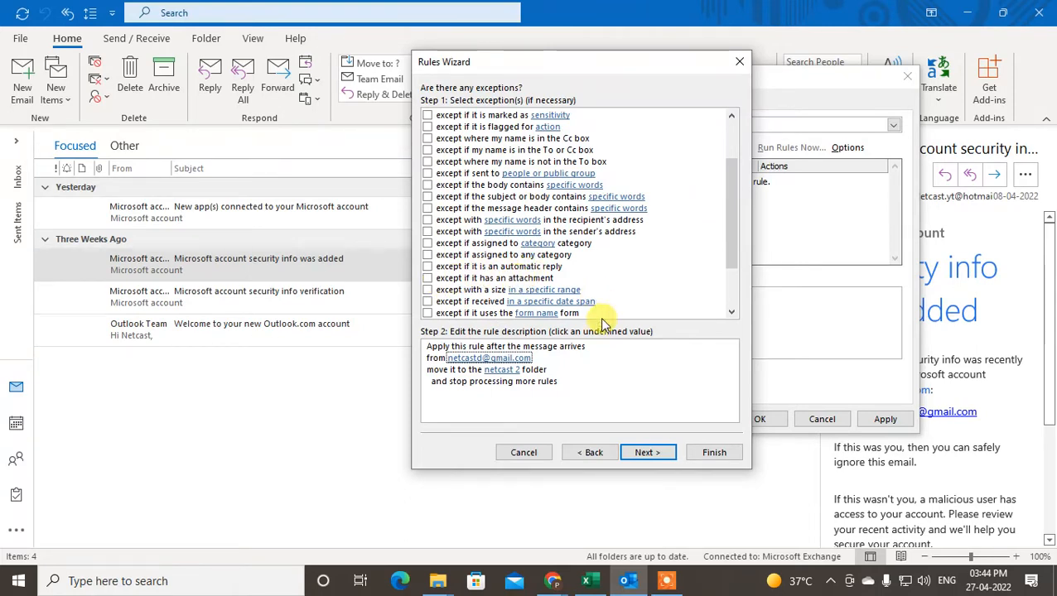
{"action": "scroll", "coordinate": [468, 166], "scroll_direction": "up", "scroll_amount": 2}
{"action": "scroll", "coordinate": [468, 165], "scroll_direction": "down", "scroll_amount": 4}
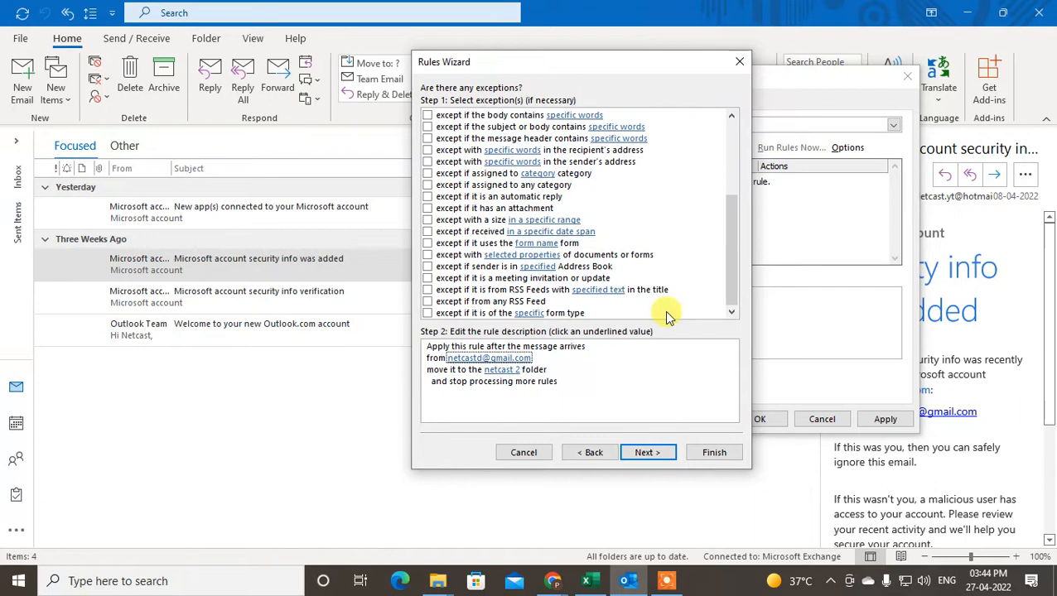
{"action": "left_click", "coordinate": [648, 452]}
Set the rule to also run now on messages already in the Inbox and finish creating it.
{"action": "left_click", "coordinate": [456, 145]}
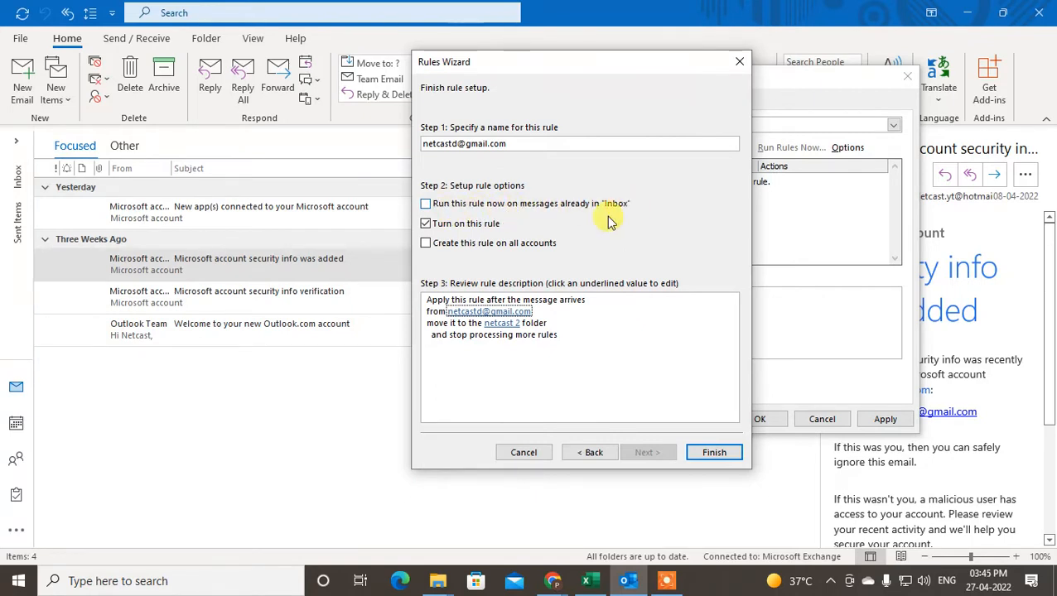
{"action": "left_click", "coordinate": [427, 205]}
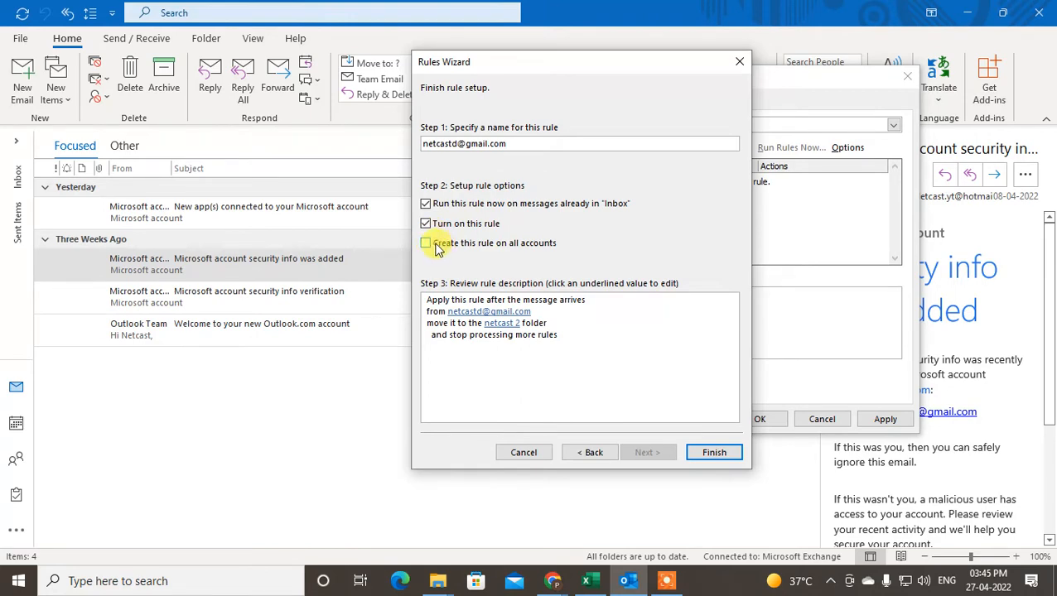
{"action": "left_click", "coordinate": [713, 452]}
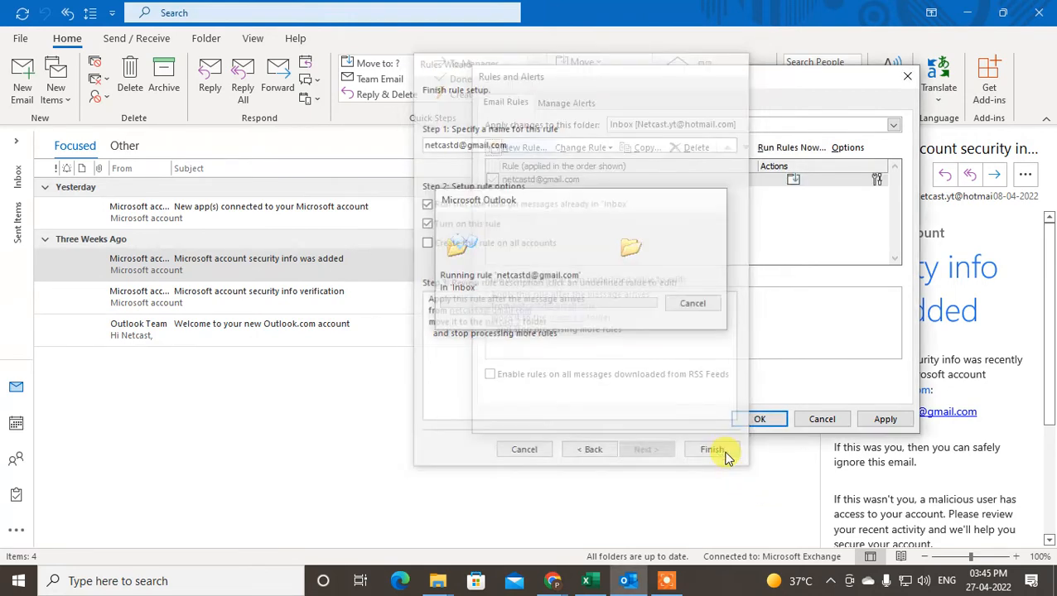
Apply the new rule to the mailbox and close the Rules and Alerts dialog.
{"action": "left_click_drag", "start_coordinate": [751, 81], "coordinate": [508, 91]}
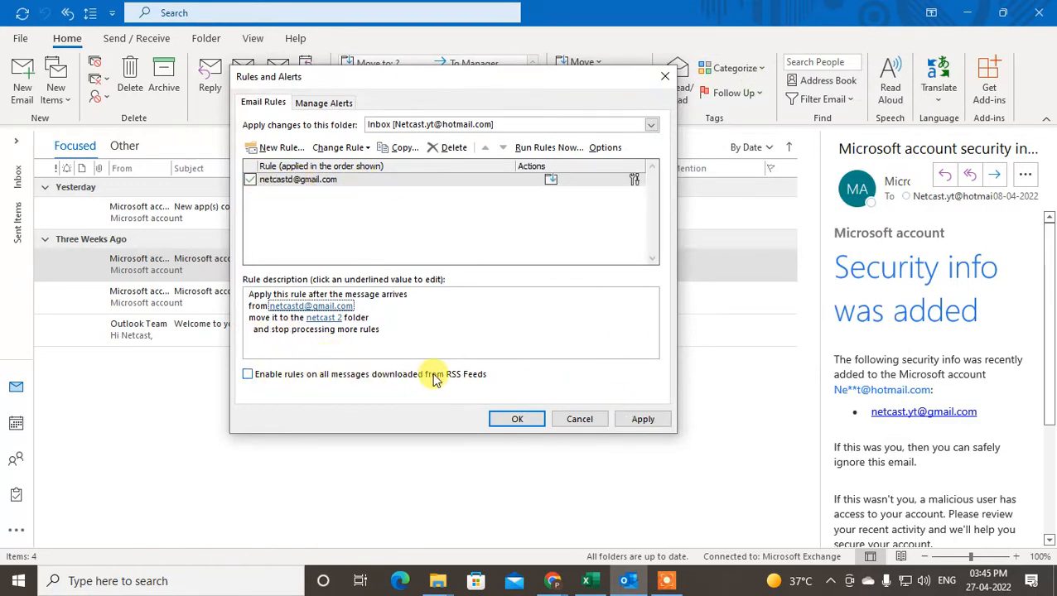
{"action": "left_click", "coordinate": [641, 420]}
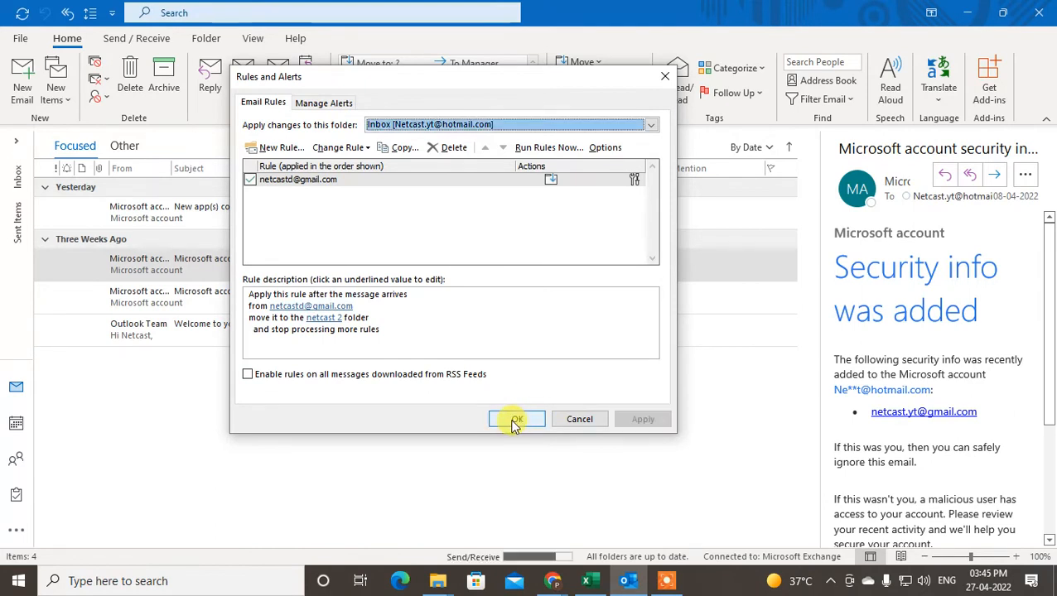
{"action": "left_click", "coordinate": [515, 421]}
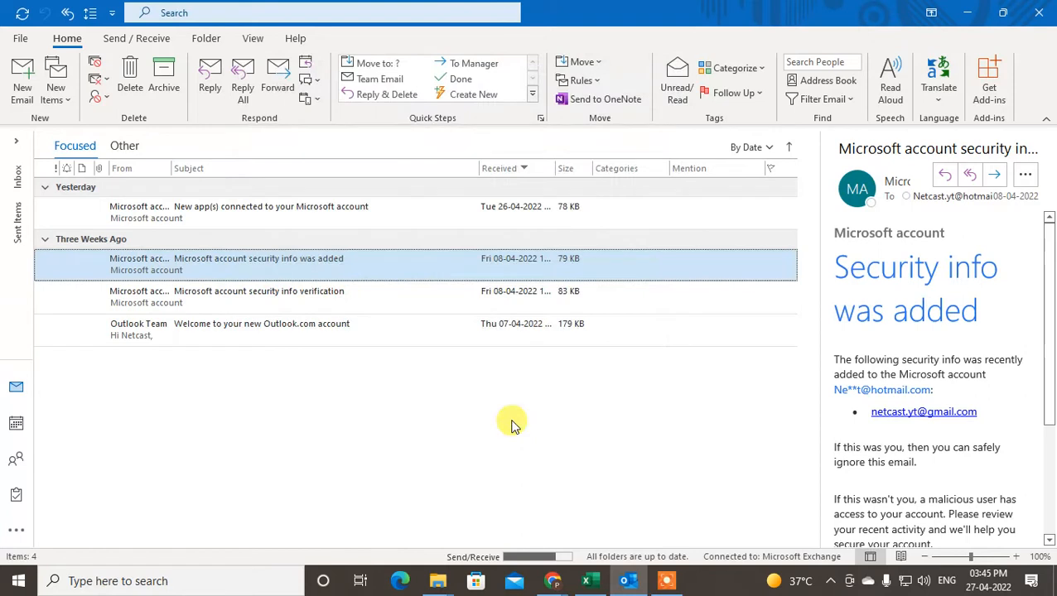
Check the contents of the netcast 2 folder and return to the mailbox's Inbox.
{"action": "left_click", "coordinate": [17, 146]}
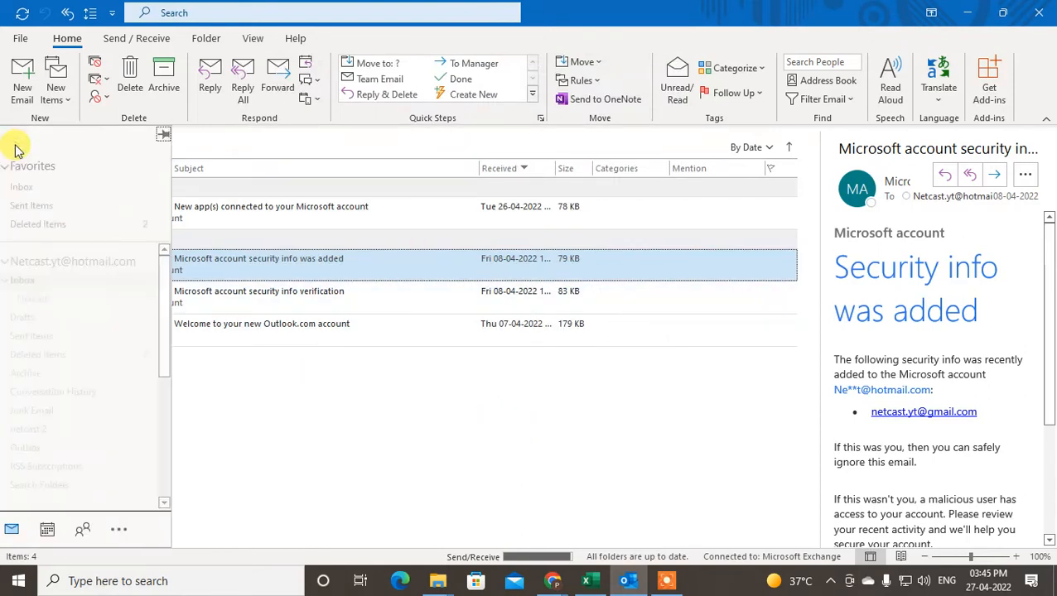
{"action": "scroll", "coordinate": [78, 365], "scroll_direction": "down", "scroll_amount": 1}
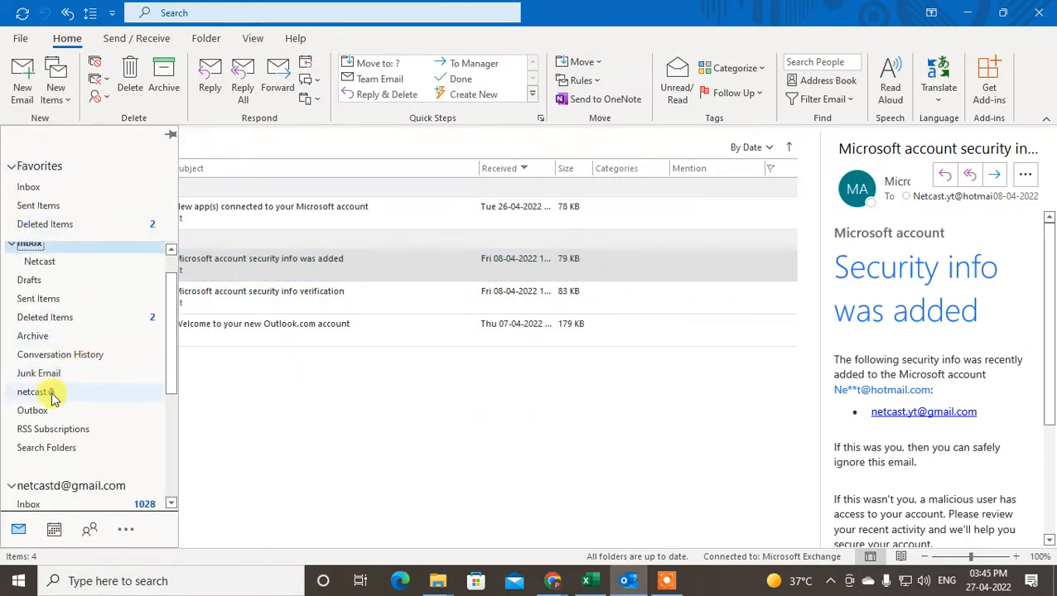
{"action": "left_click", "coordinate": [49, 396]}
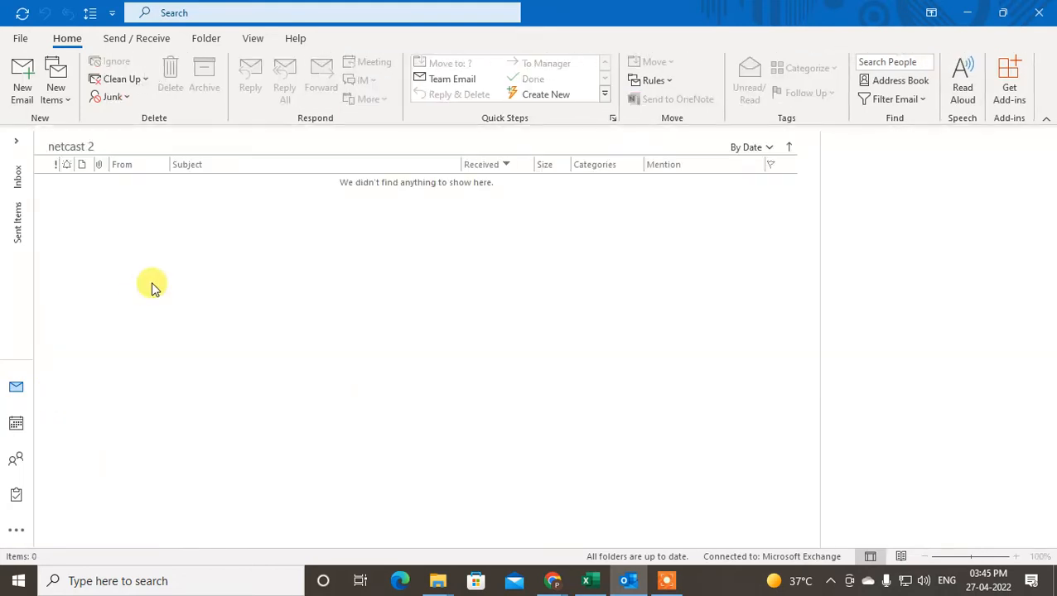
{"action": "left_click", "coordinate": [16, 143]}
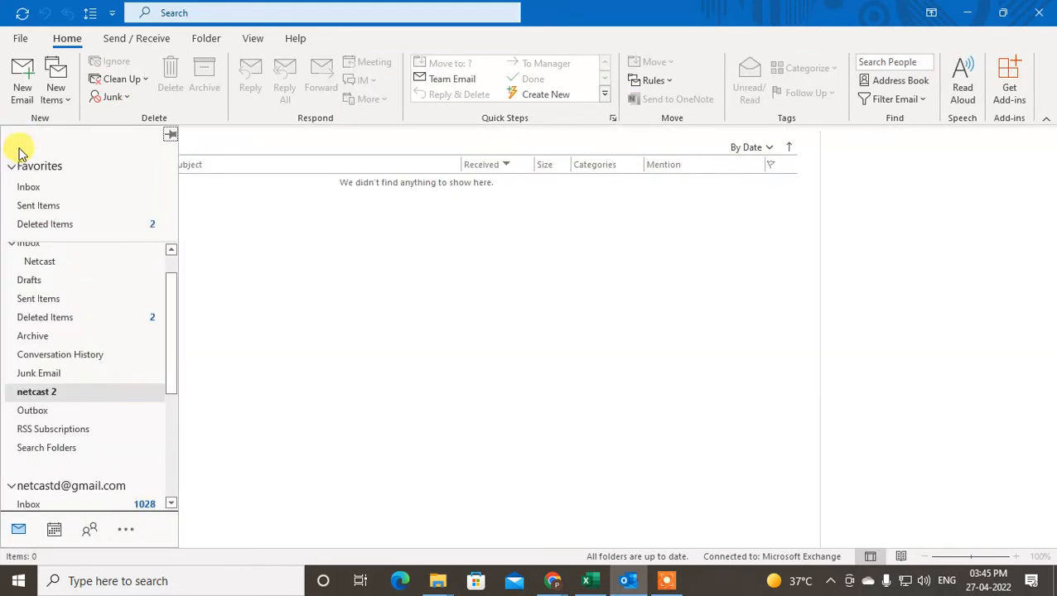
{"action": "scroll", "coordinate": [82, 331], "scroll_direction": "up", "scroll_amount": 1}
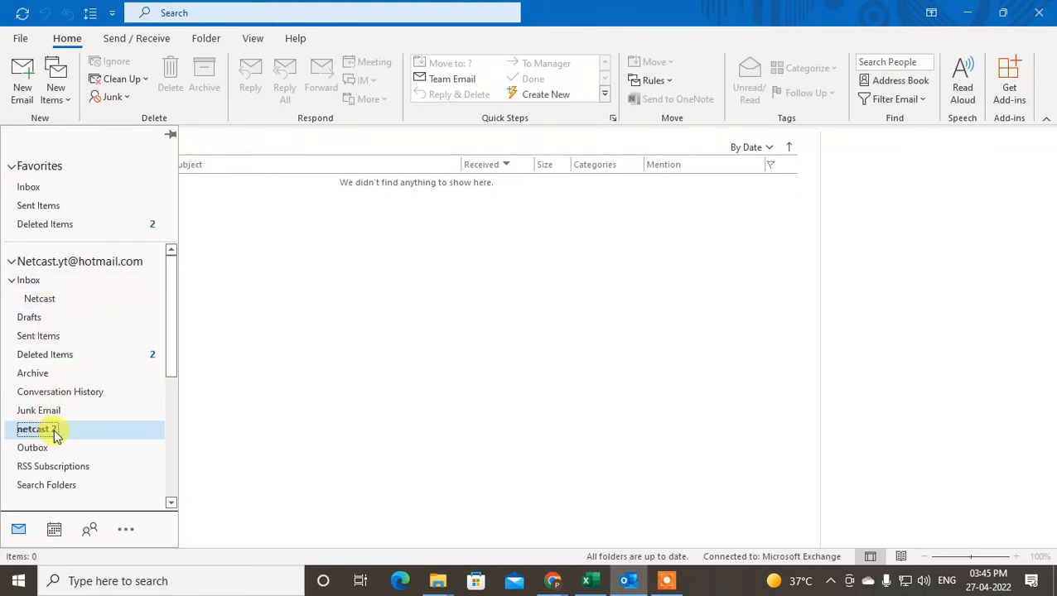
{"action": "left_click", "coordinate": [31, 280]}
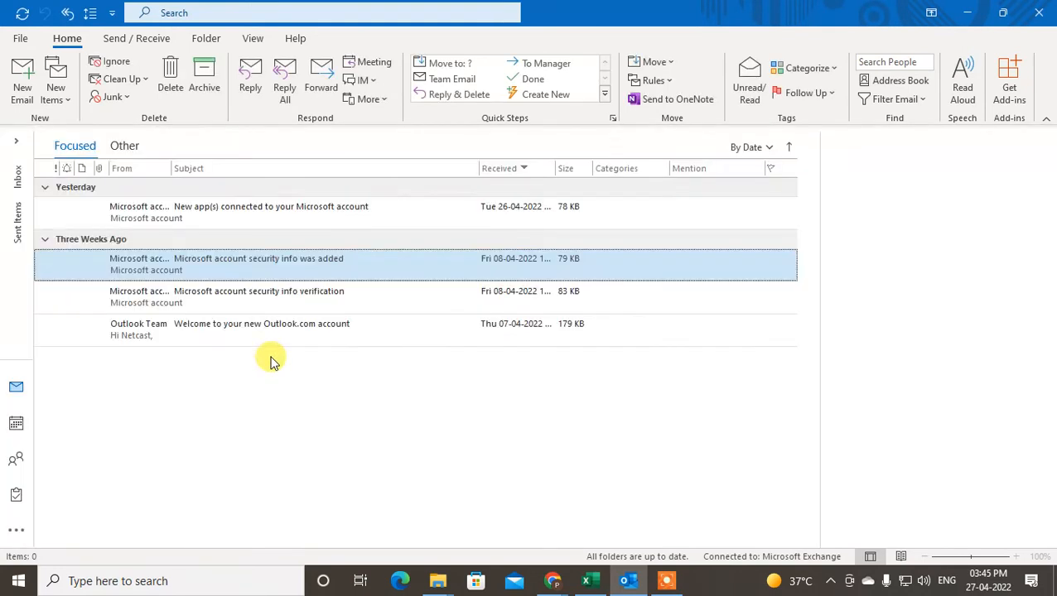
Open the message "Microsoft account security info was added", check its additional message actions, and close it.
{"action": "left_click", "coordinate": [341, 296]}
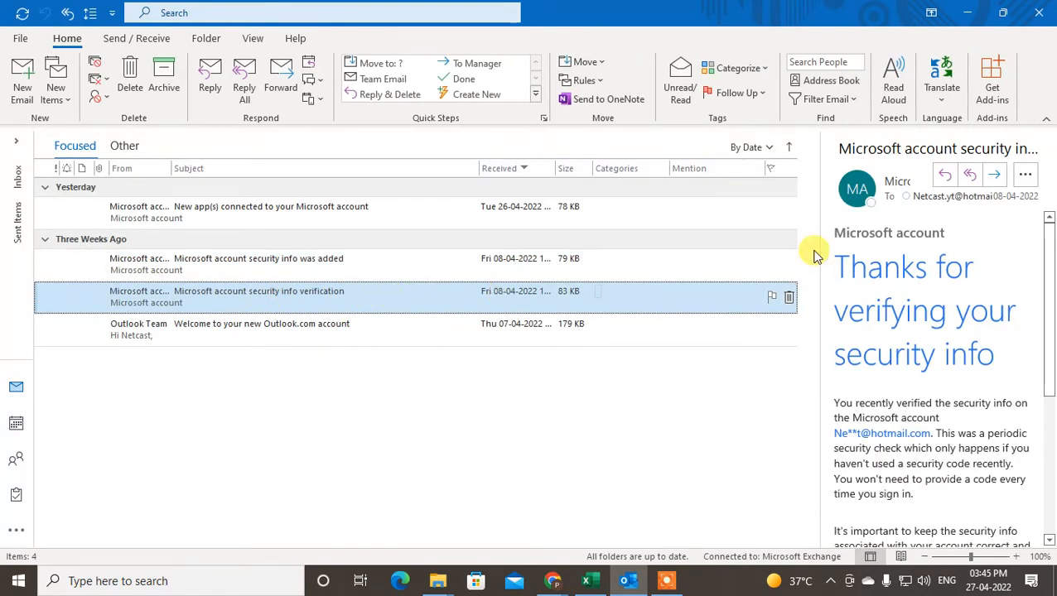
{"action": "left_click", "coordinate": [253, 266]}
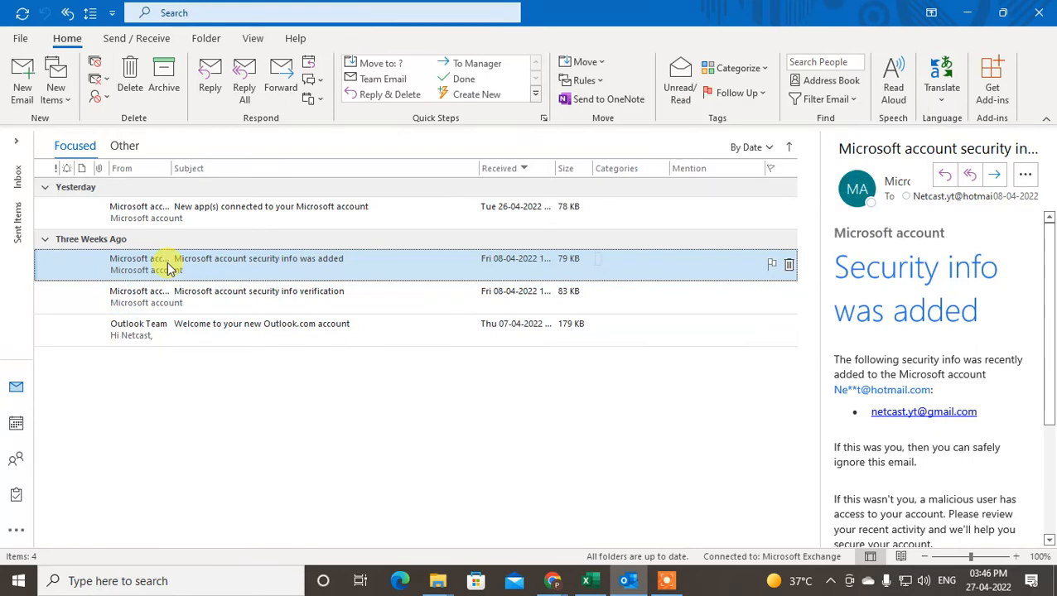
{"action": "double_click", "coordinate": [254, 260]}
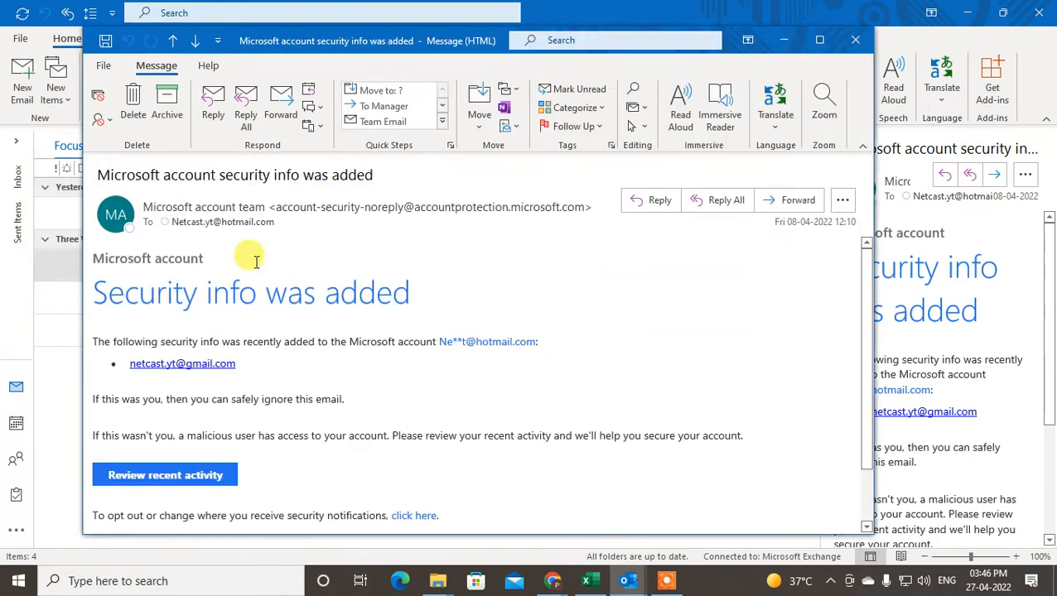
{"action": "left_click", "coordinate": [843, 203]}
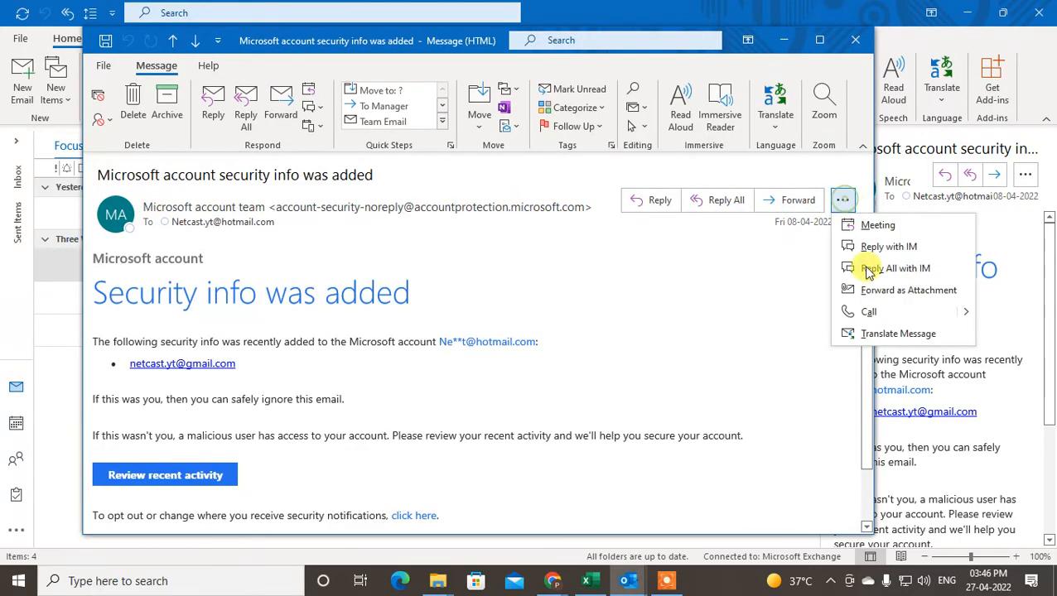
{"action": "left_click", "coordinate": [802, 252]}
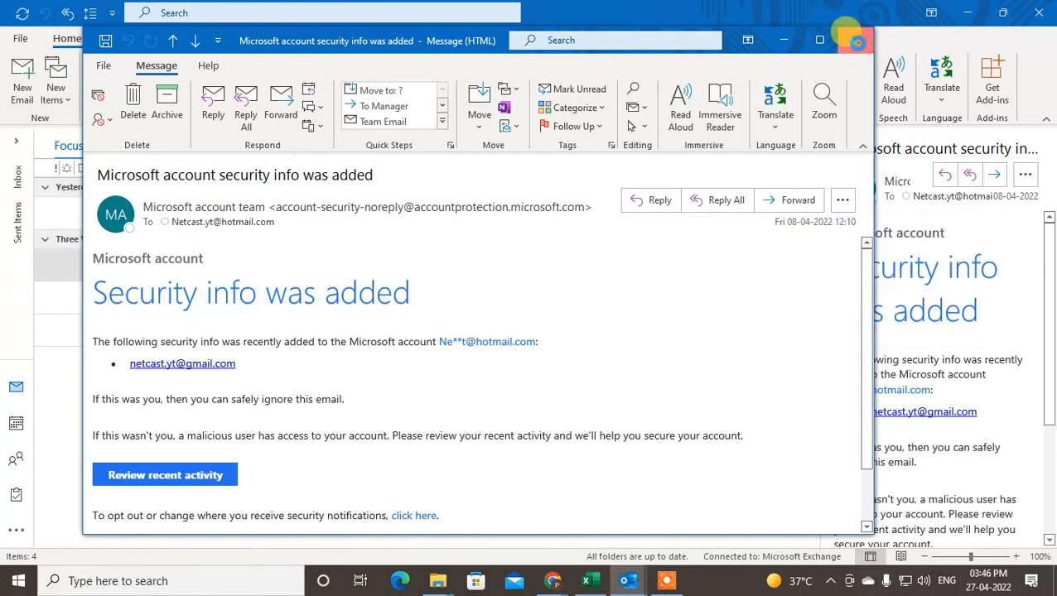
{"action": "left_click", "coordinate": [855, 40]}
Start a rule from the "Microsoft account security info was added" message, using its sender as the condition and clearing the subject text.
{"action": "right_click", "coordinate": [191, 275]}
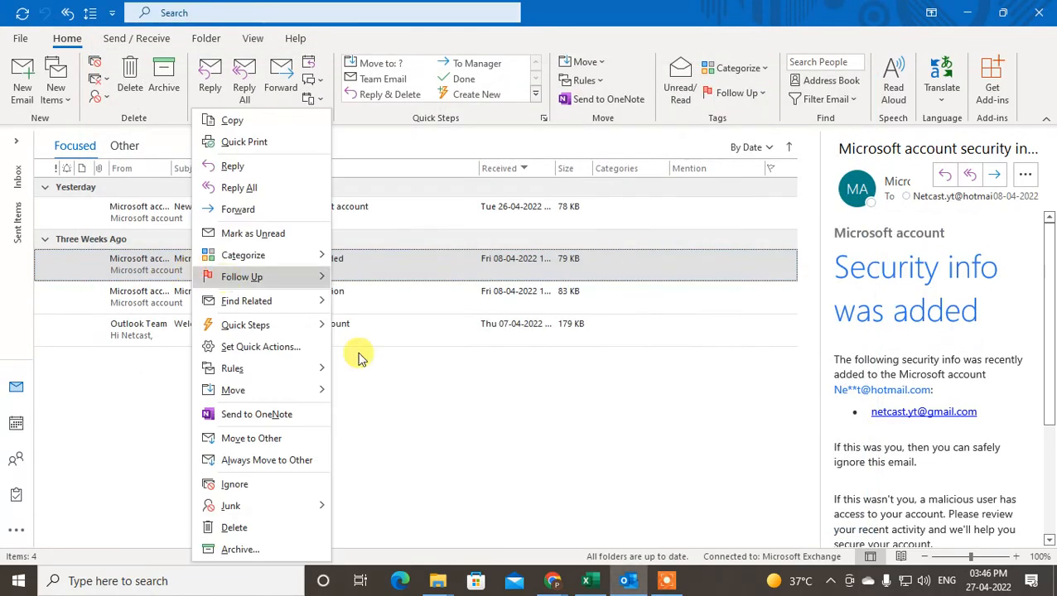
{"action": "mouse_move", "coordinate": [239, 374]}
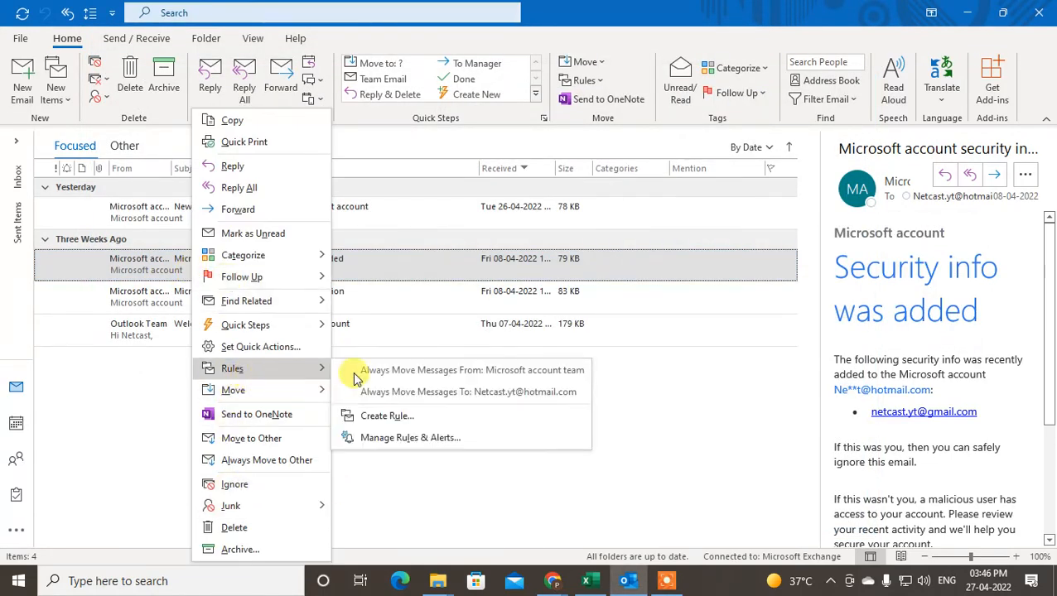
{"action": "left_click", "coordinate": [406, 414]}
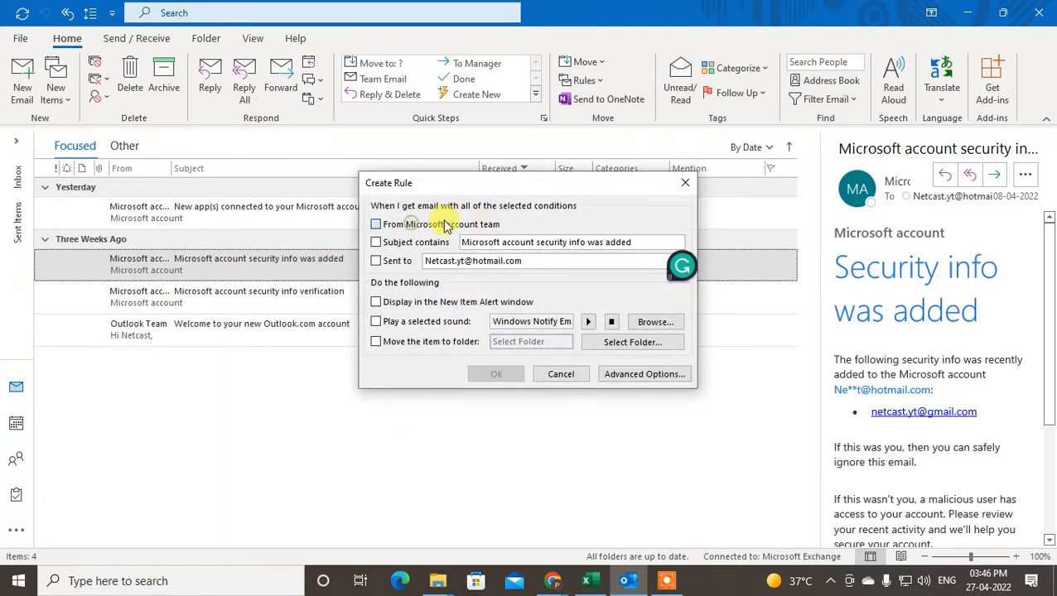
{"action": "left_click_drag", "start_coordinate": [631, 242], "coordinate": [387, 242]}
{"action": "key", "text": "BackSpace"}
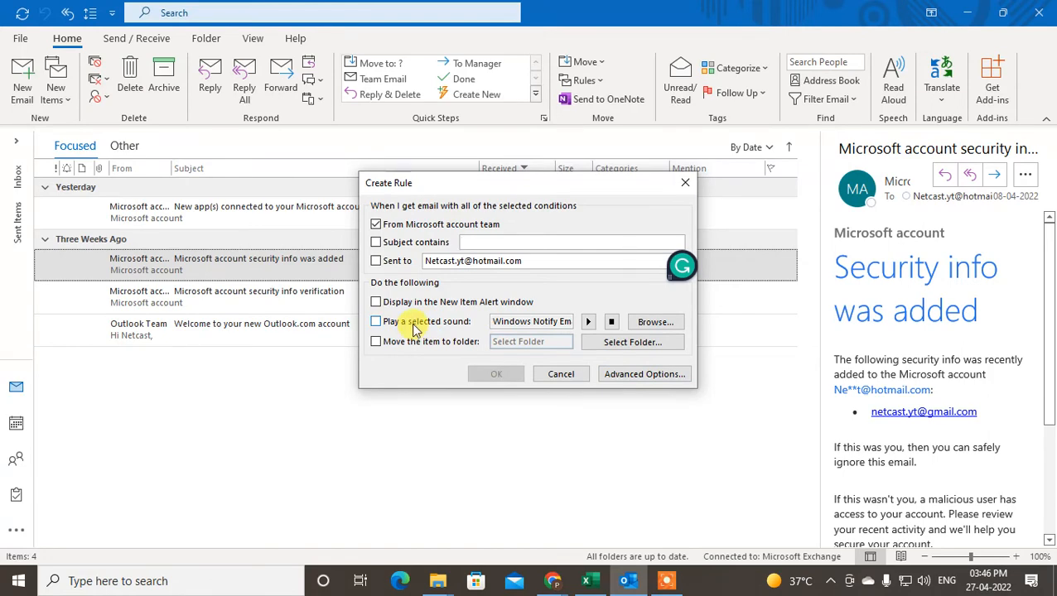
Try adding a move-to-specified-folder action through the rule's advanced options, then cancel back to the basic rule settings.
{"action": "left_click", "coordinate": [671, 372]}
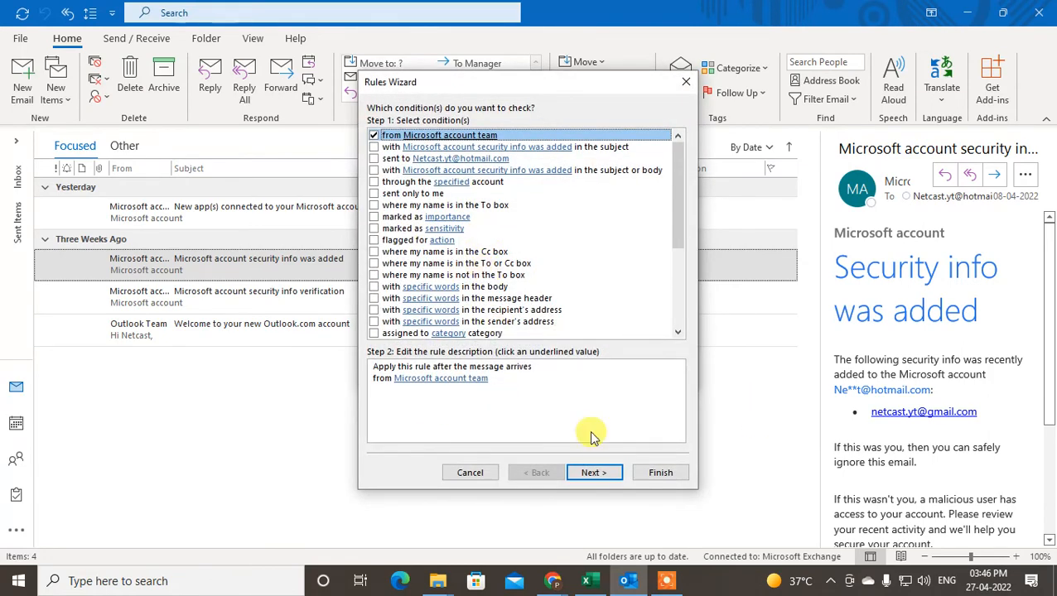
{"action": "left_click", "coordinate": [597, 474]}
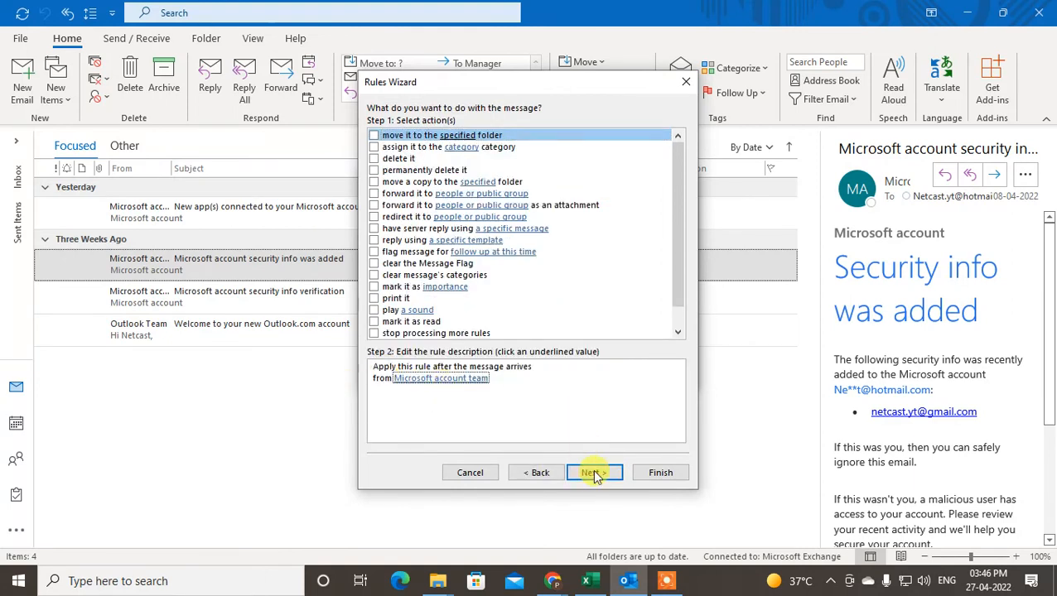
{"action": "left_click", "coordinate": [373, 135]}
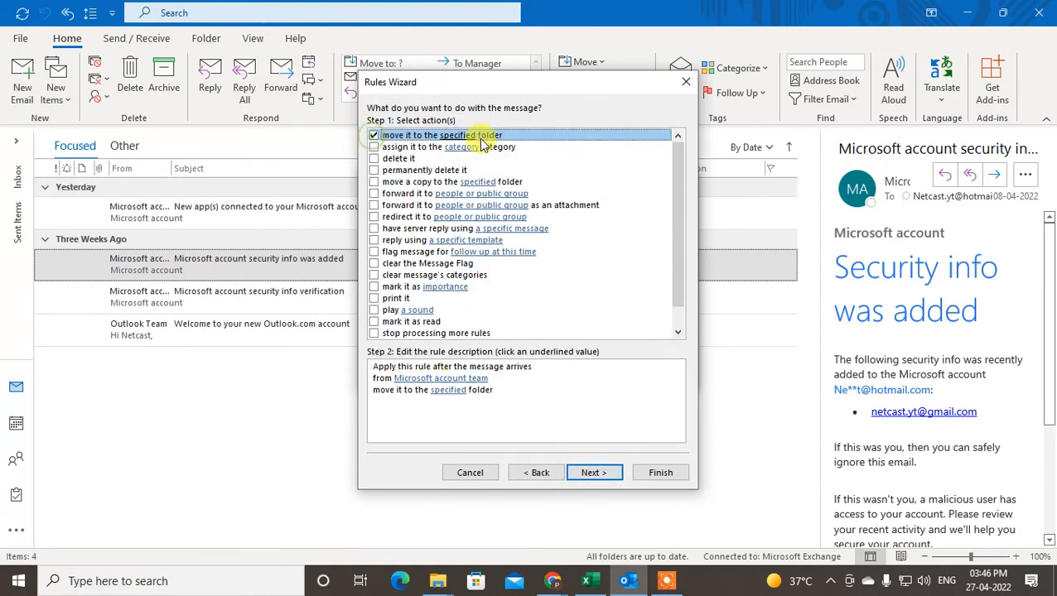
{"action": "left_click", "coordinate": [448, 393]}
{"action": "left_click", "coordinate": [682, 180]}
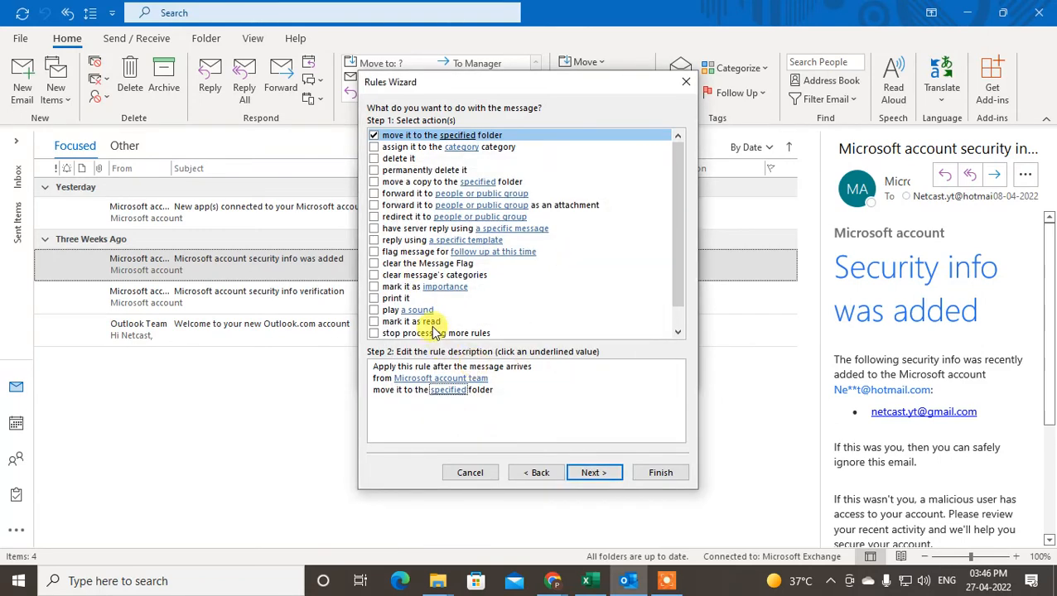
{"action": "left_click", "coordinate": [688, 82]}
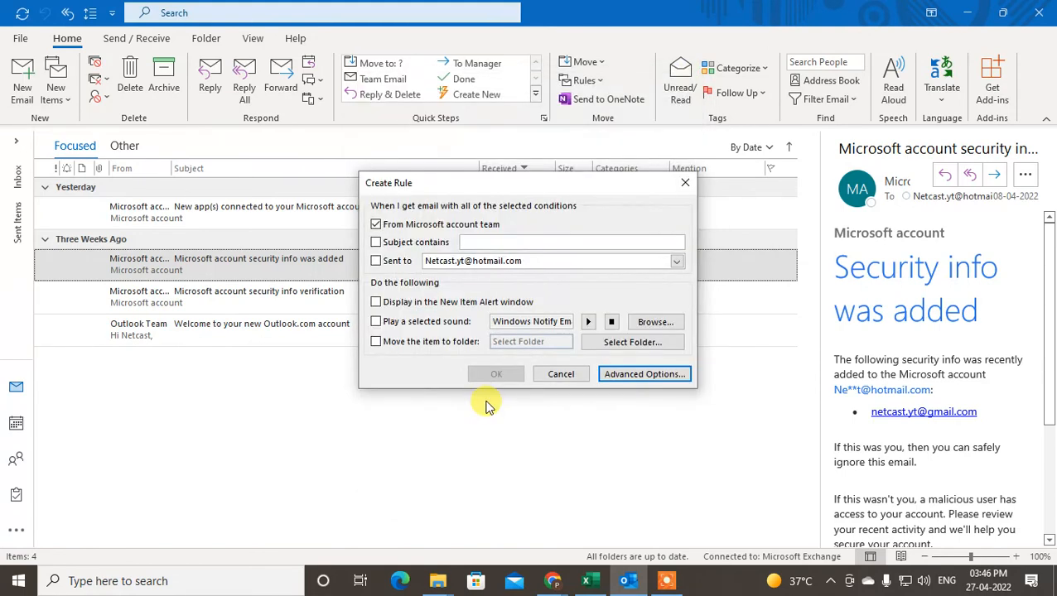